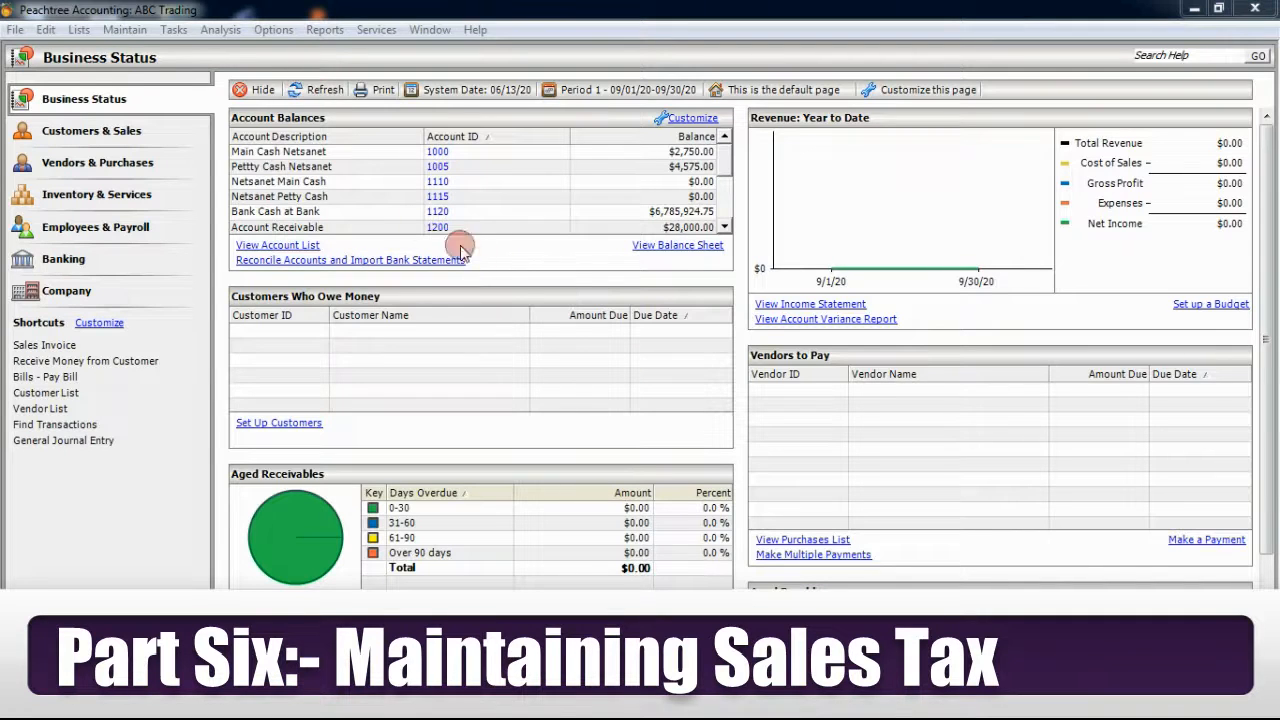
Open Sales Tax Authorities from the Maintain menu and enter authority ID 001.
{"action": "left_click", "coordinate": [124, 29]}
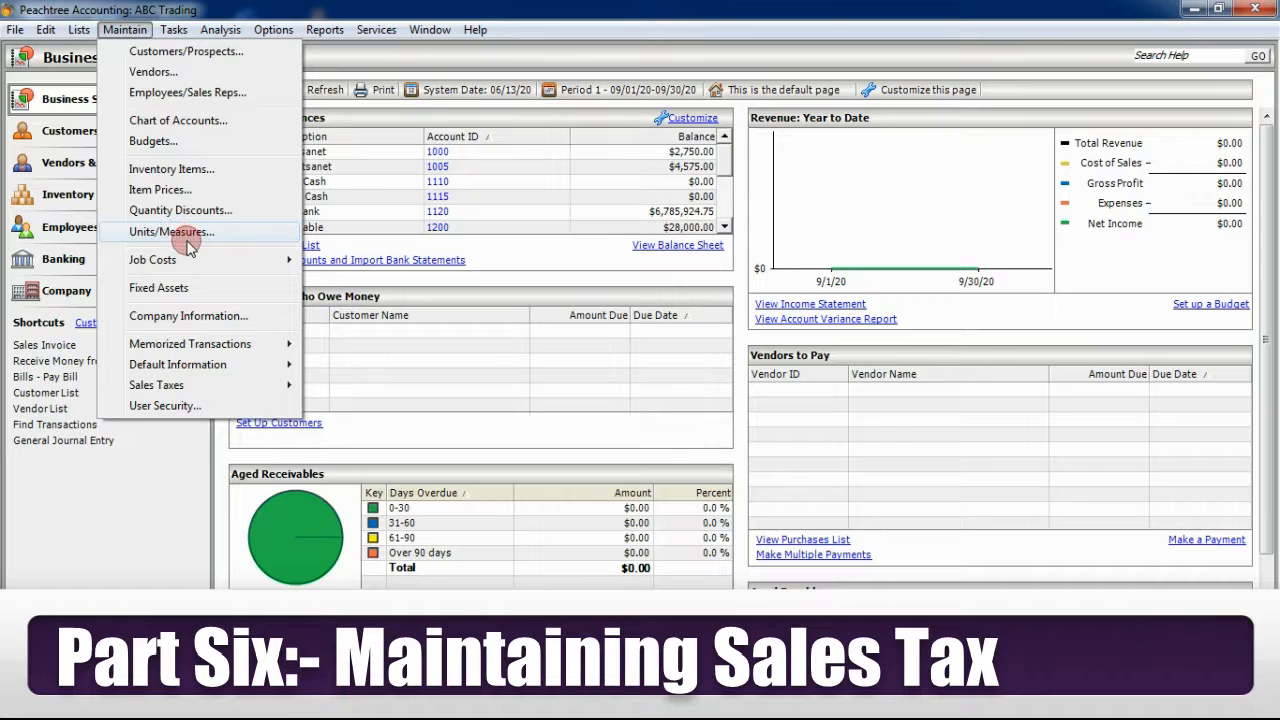
{"action": "mouse_move", "coordinate": [196, 387]}
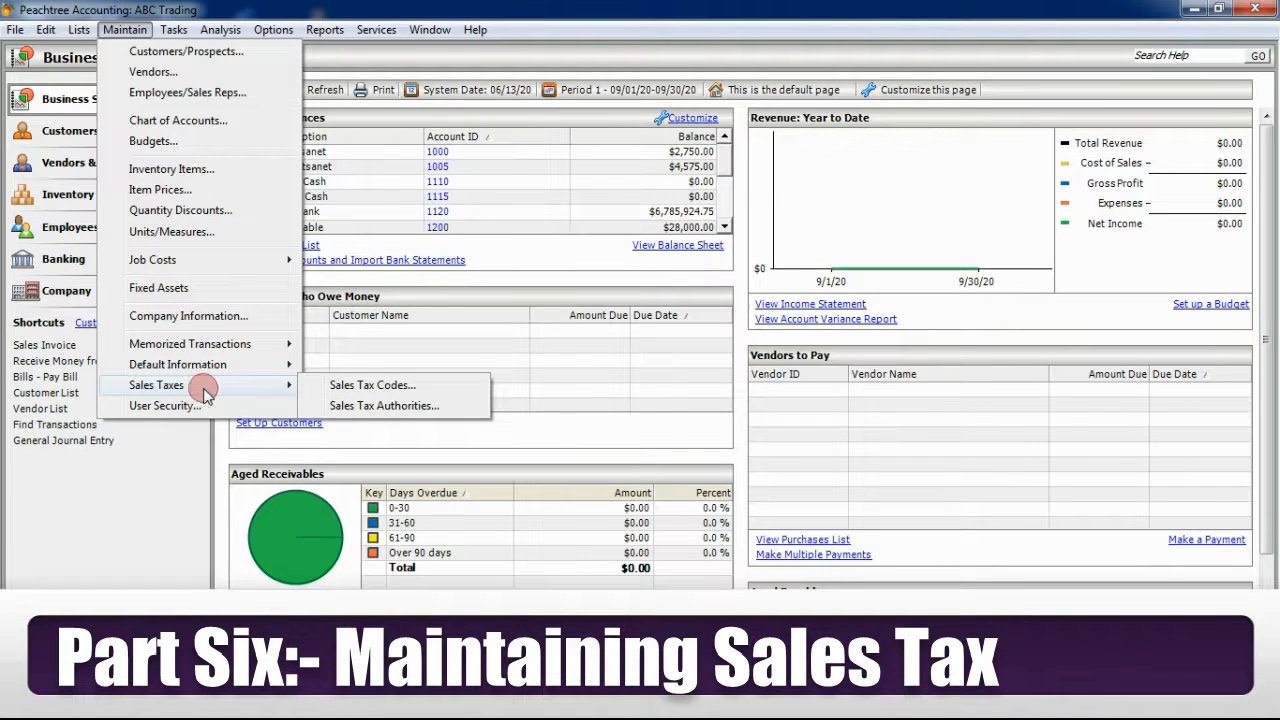
{"action": "left_click", "coordinate": [378, 410]}
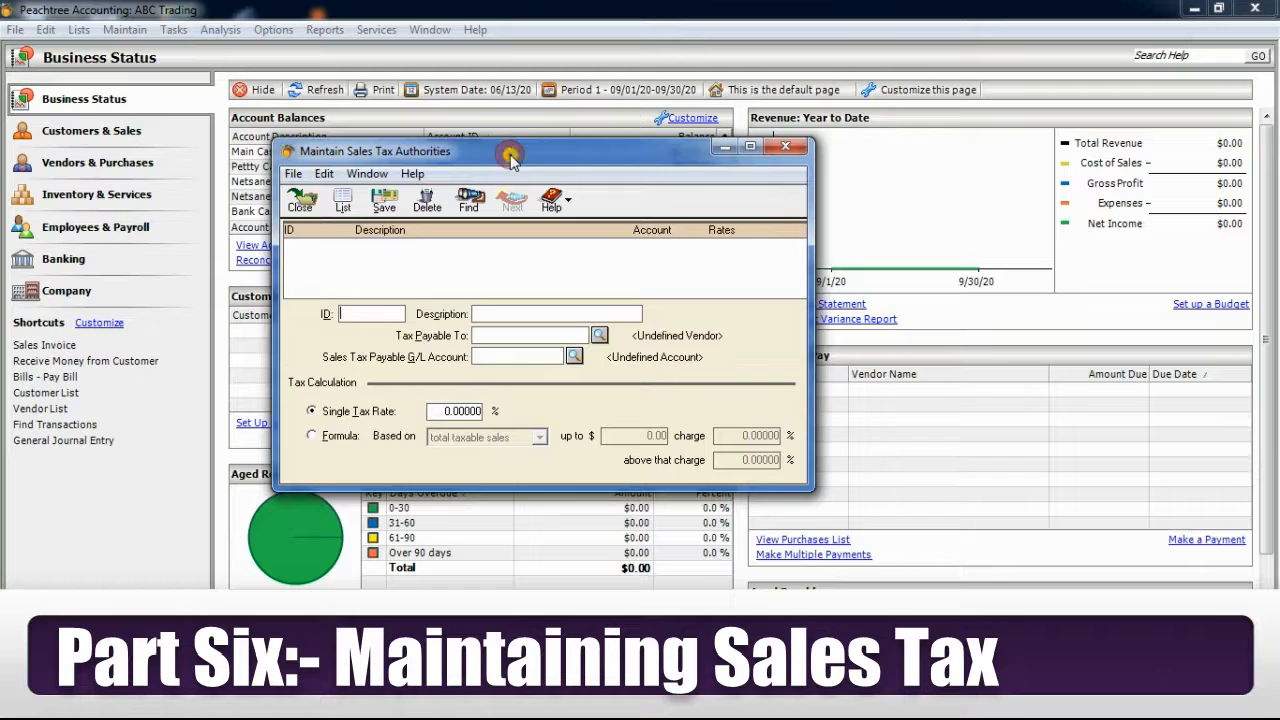
{"action": "left_click_drag", "start_coordinate": [510, 158], "coordinate": [397, 137]}
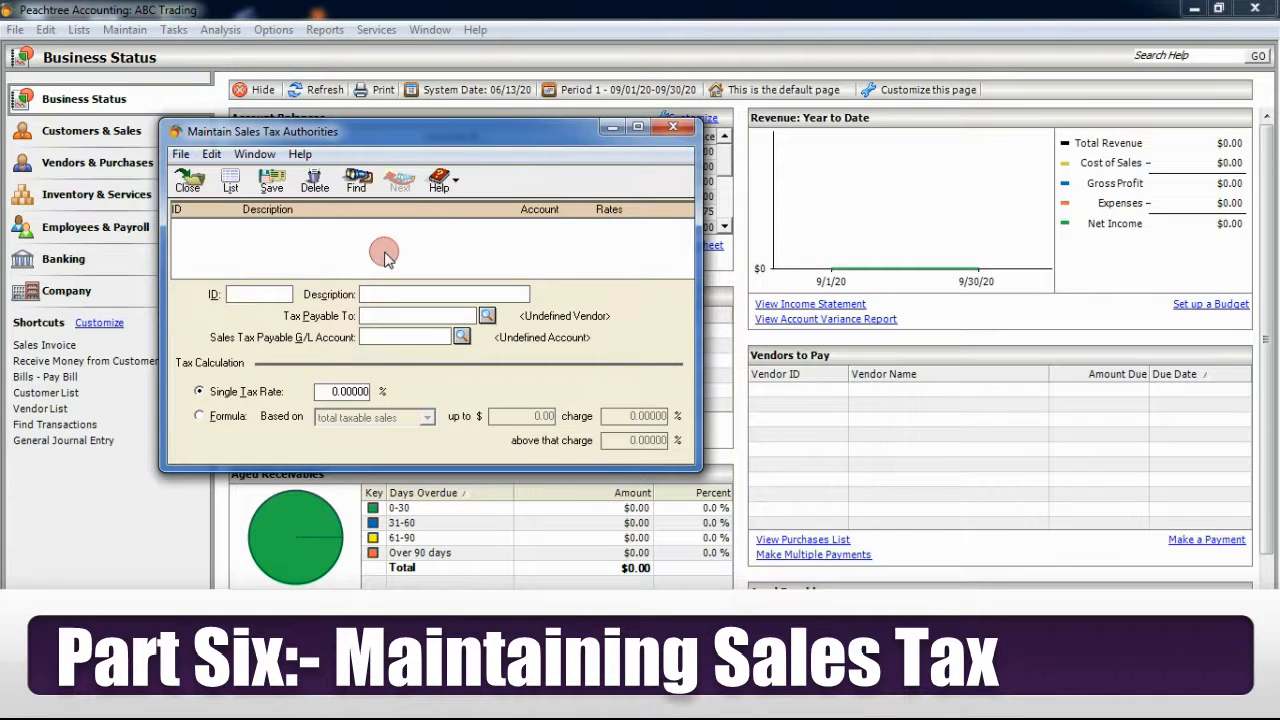
{"action": "type", "text": "001"}
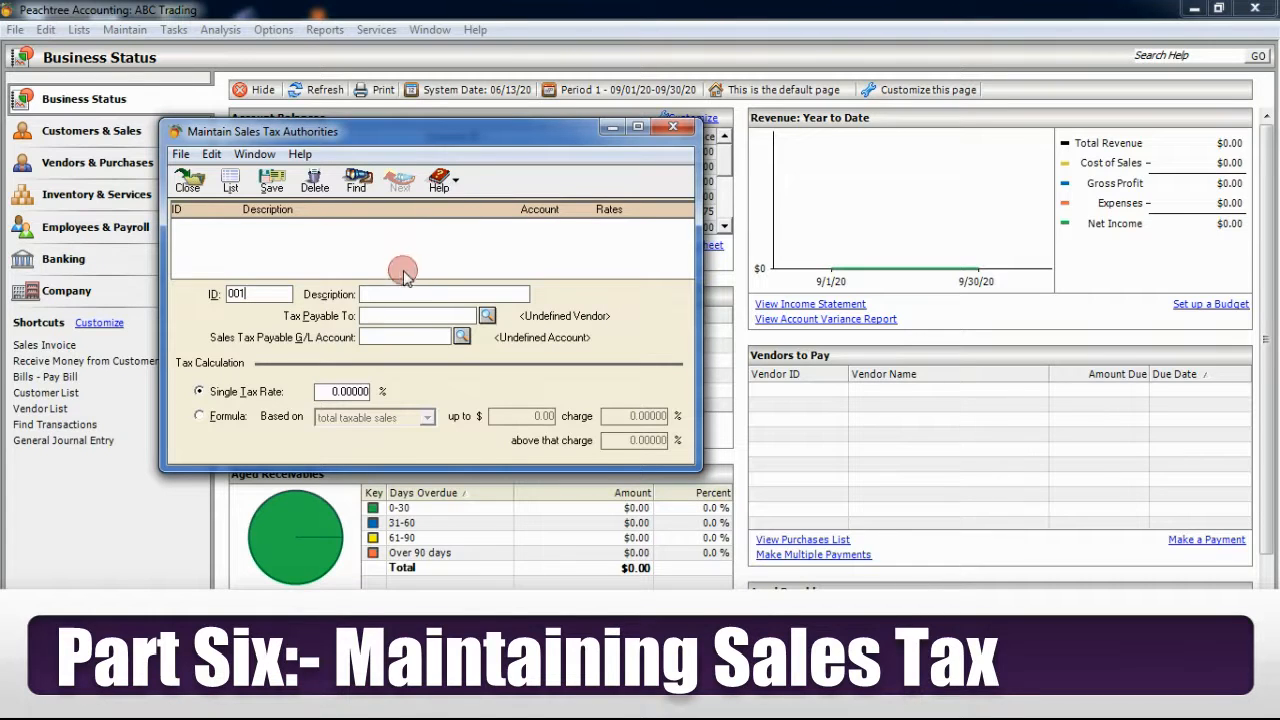
Describe authority 001 as FEDERAL SALES TAX AUTHORITY and bring up the Tax Payable To vendor list.
{"action": "left_click", "coordinate": [394, 293]}
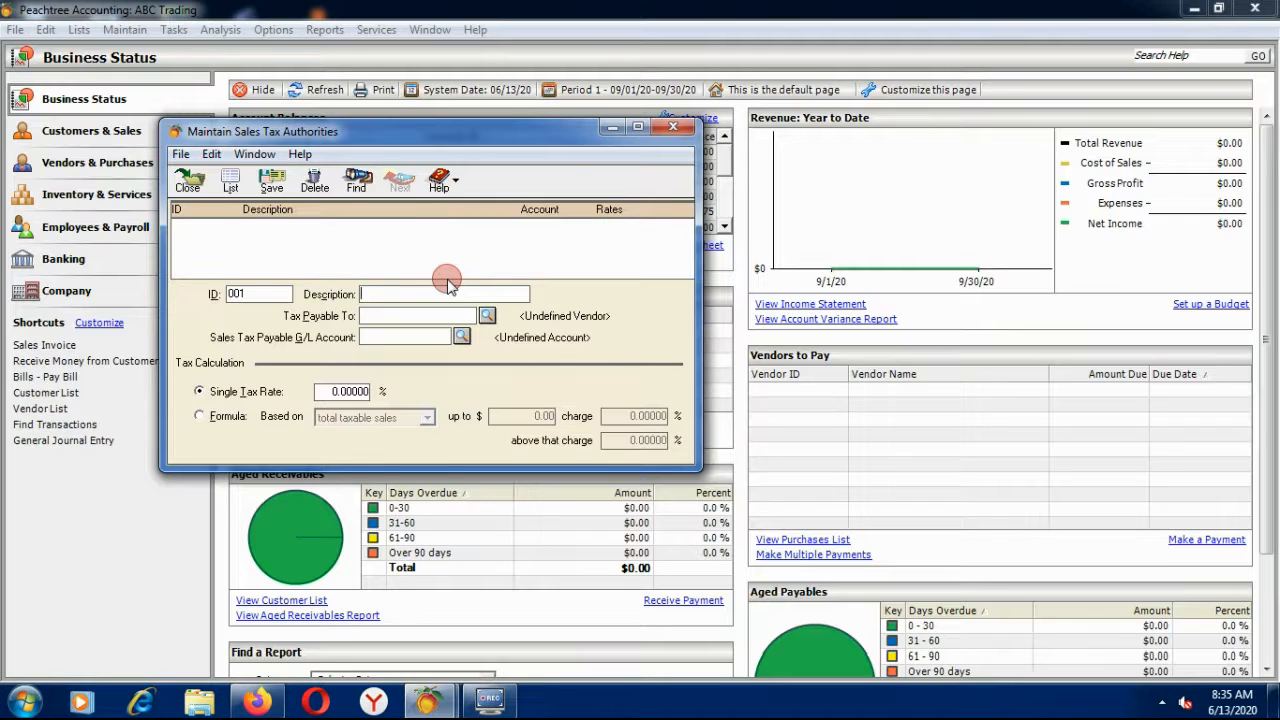
{"action": "type", "text": "FEDE"}
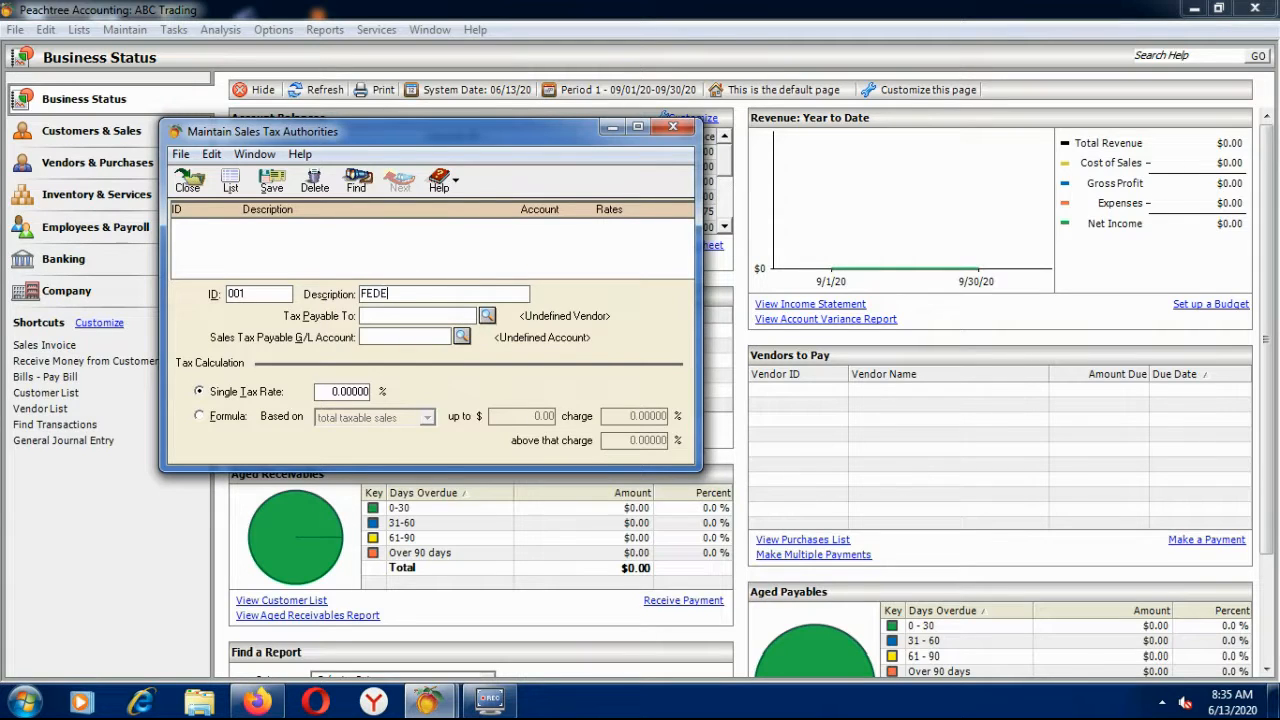
{"action": "type", "text": "RAL SALES TAX AUTHORITY"}
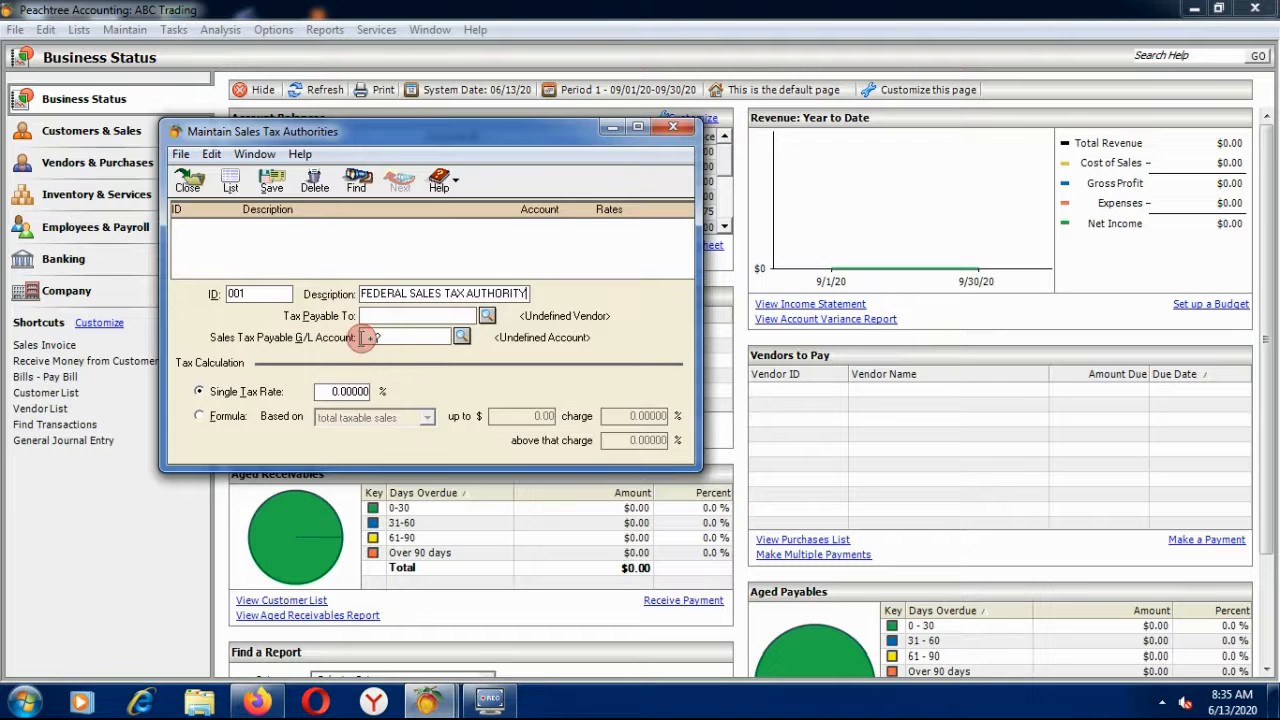
{"action": "left_click", "coordinate": [371, 315]}
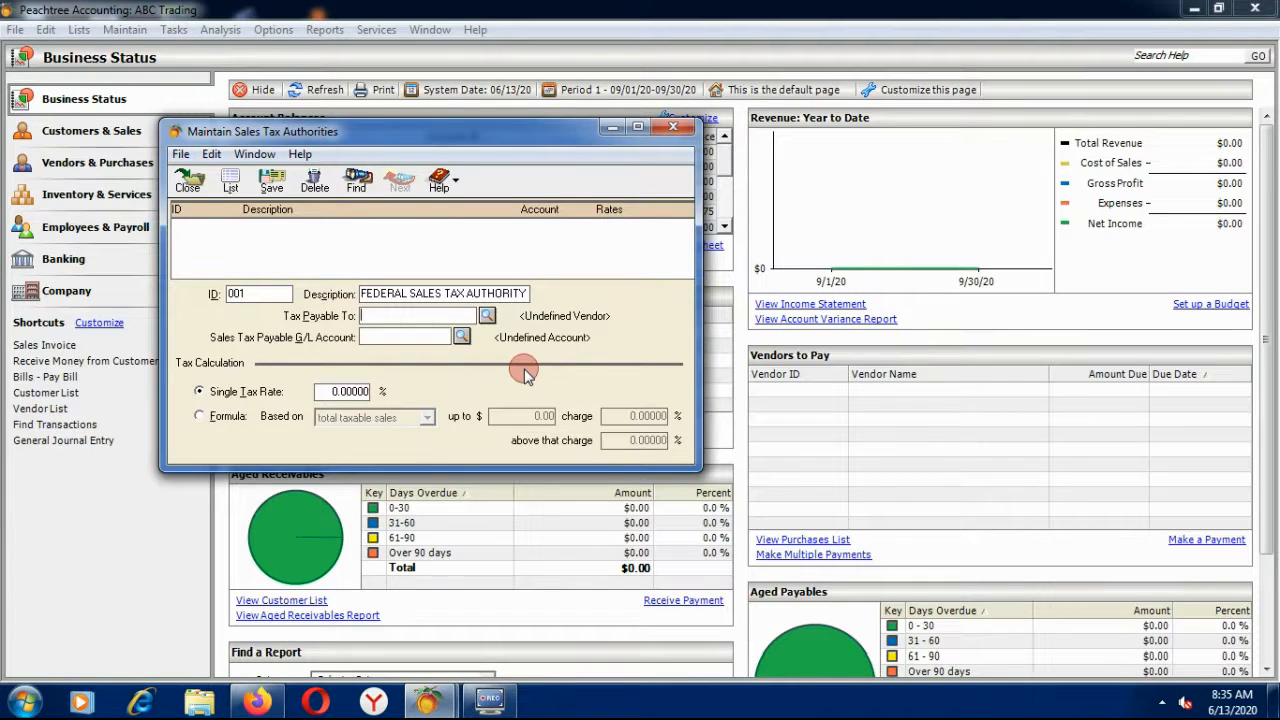
{"action": "left_click", "coordinate": [487, 316]}
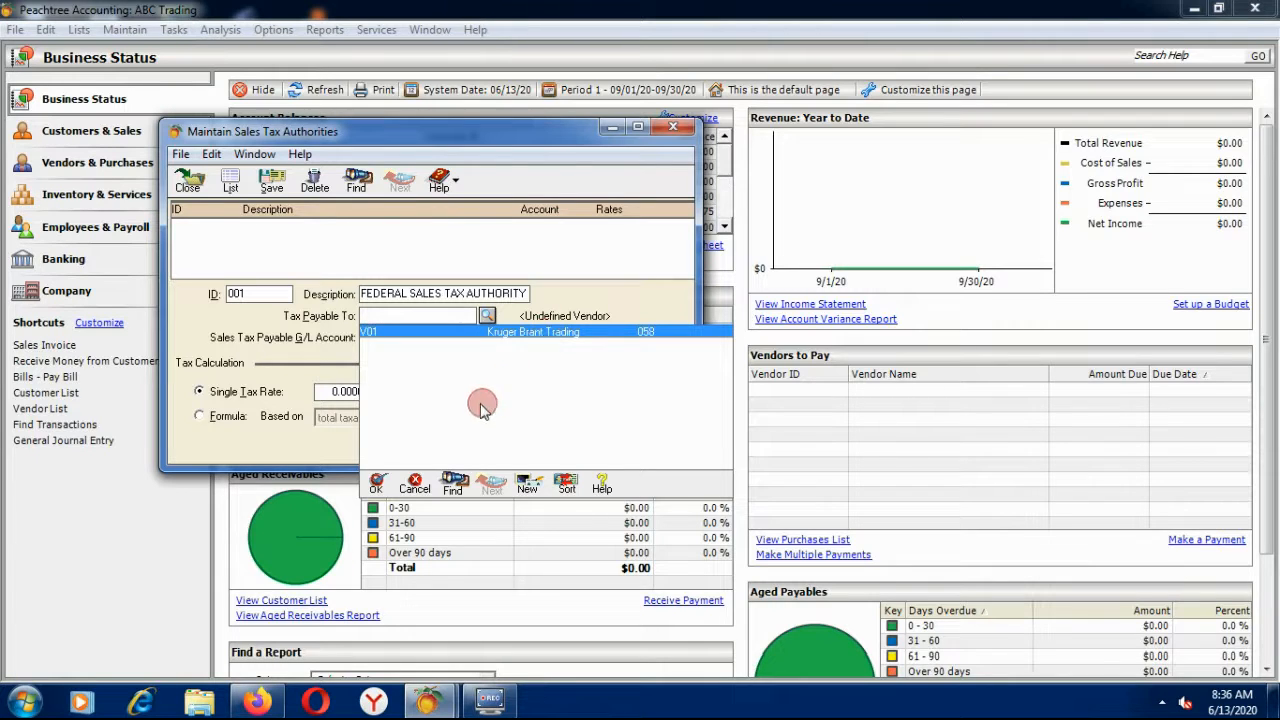
Create a new vendor from the lookup with ID V02 and name INLAND REVENUE.
{"action": "left_click", "coordinate": [527, 488]}
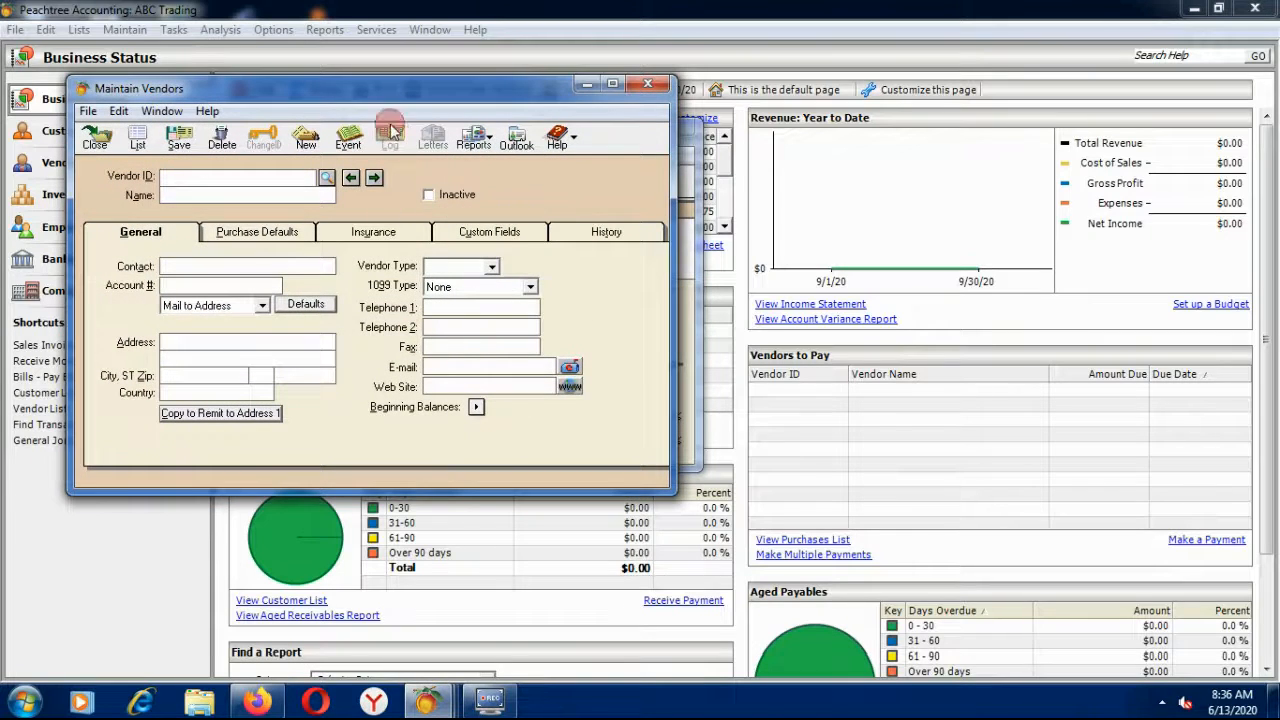
{"action": "left_click_drag", "start_coordinate": [361, 90], "coordinate": [441, 121]}
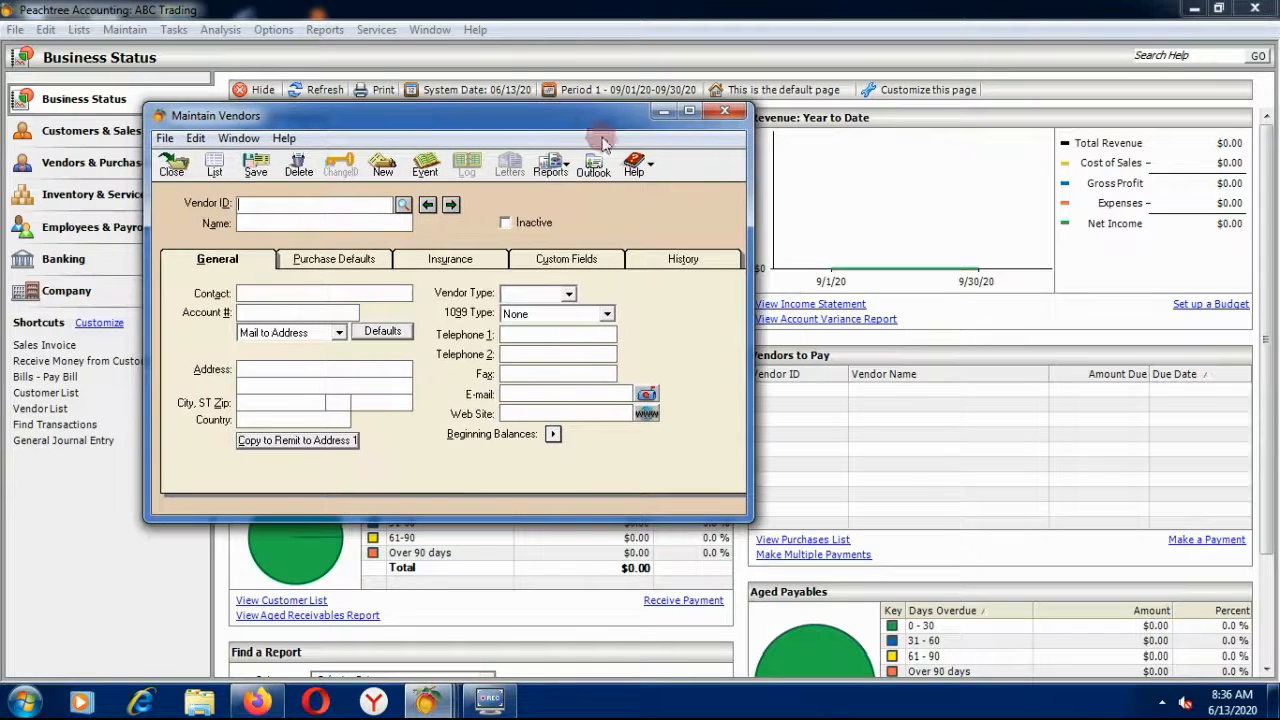
{"action": "left_click", "coordinate": [302, 204]}
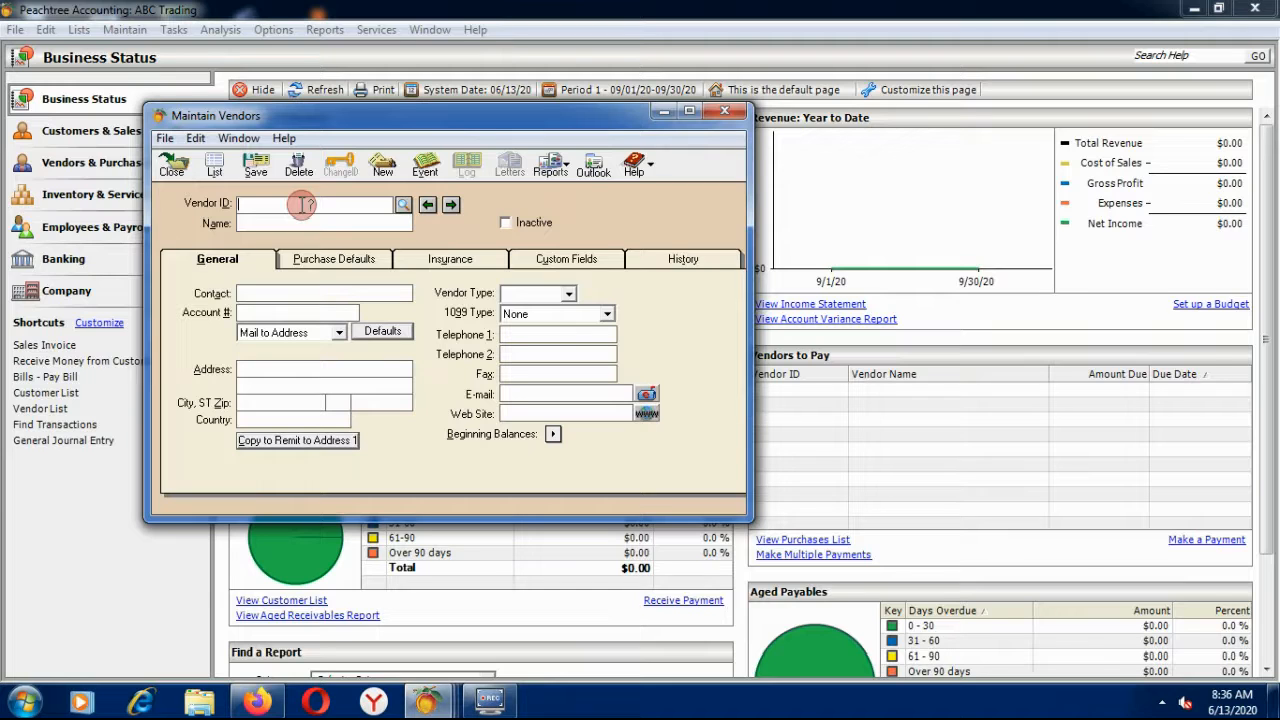
{"action": "key", "text": "shift+slash"}
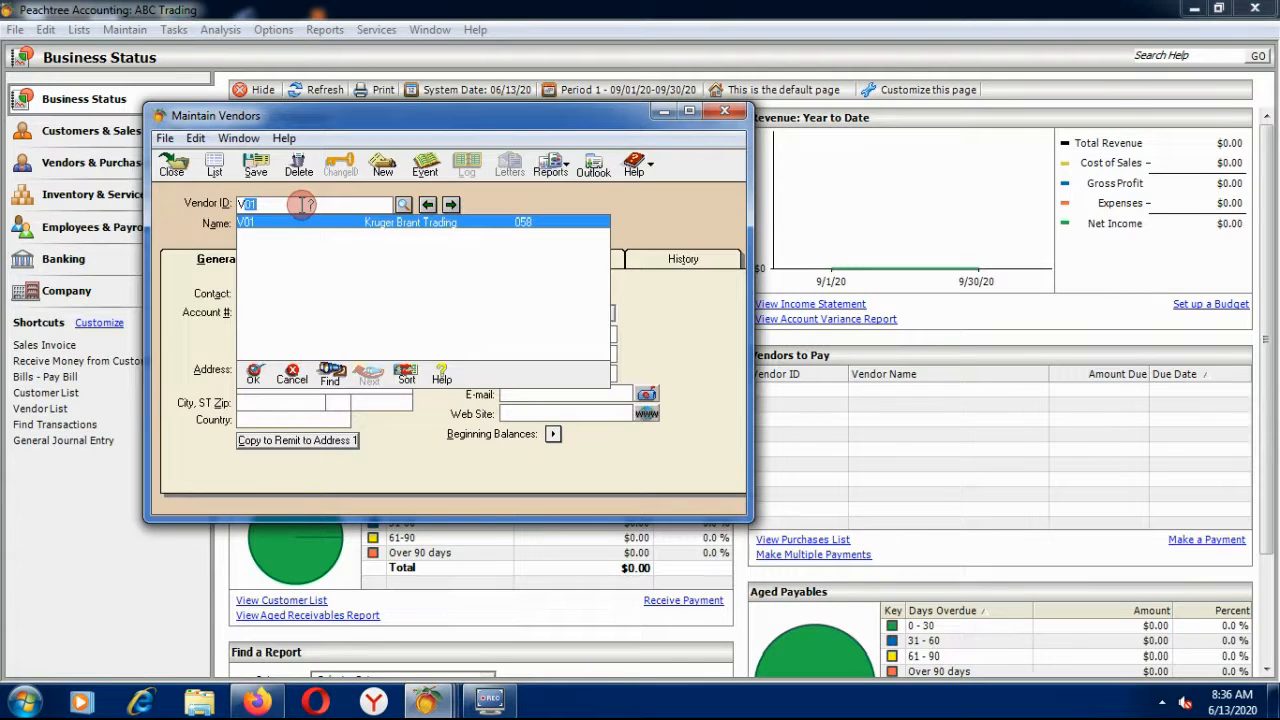
{"action": "type", "text": "V02"}
{"action": "key", "text": "Tab"}
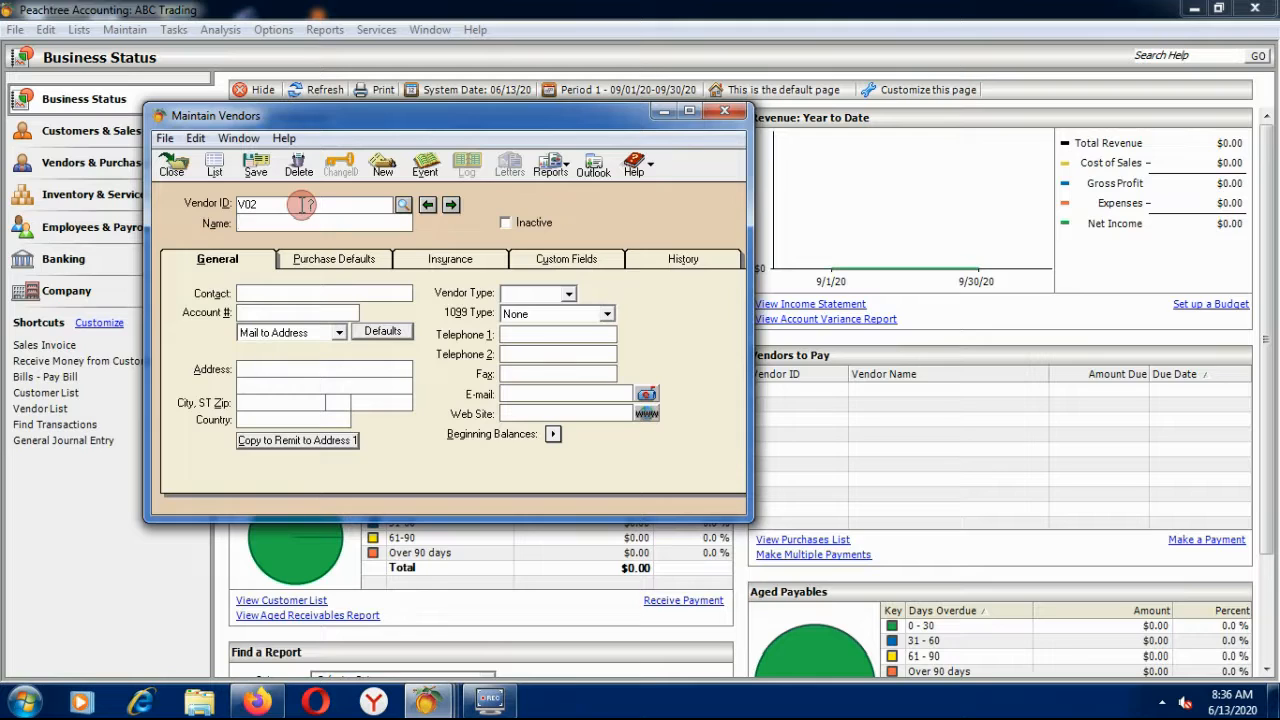
{"action": "type", "text": "INLA"}
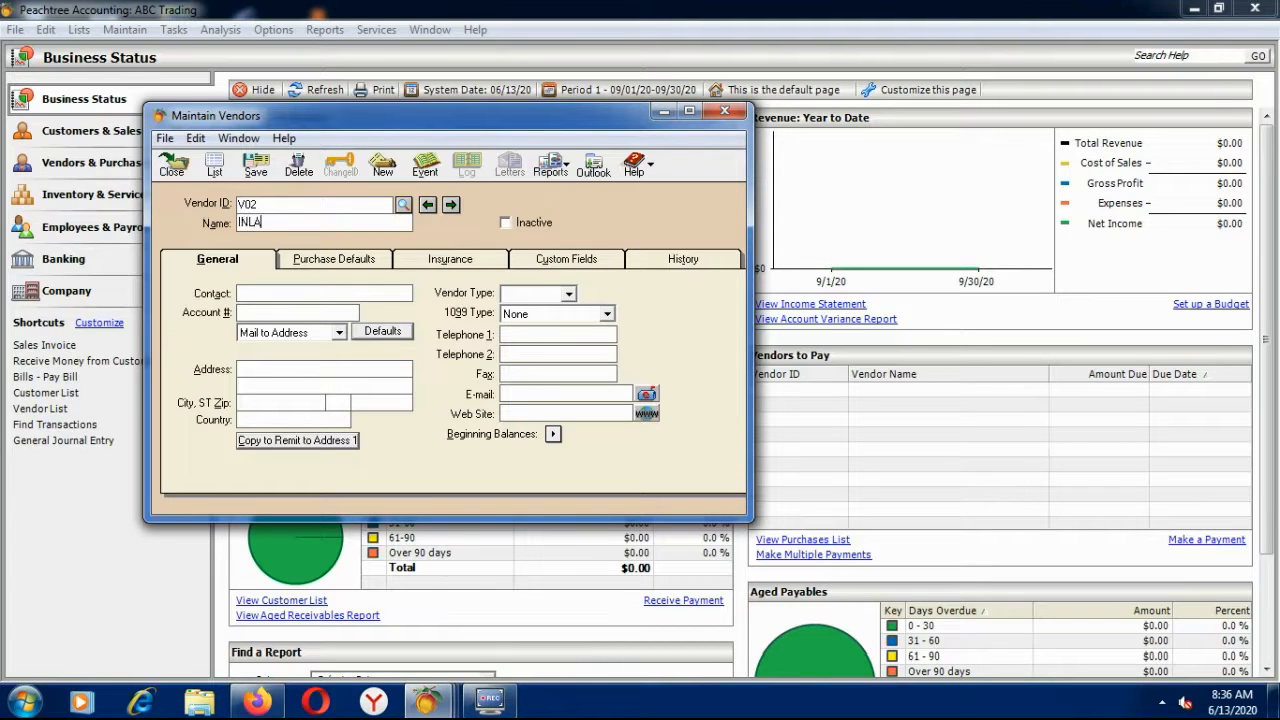
{"action": "type", "text": "ND REVENUE"}
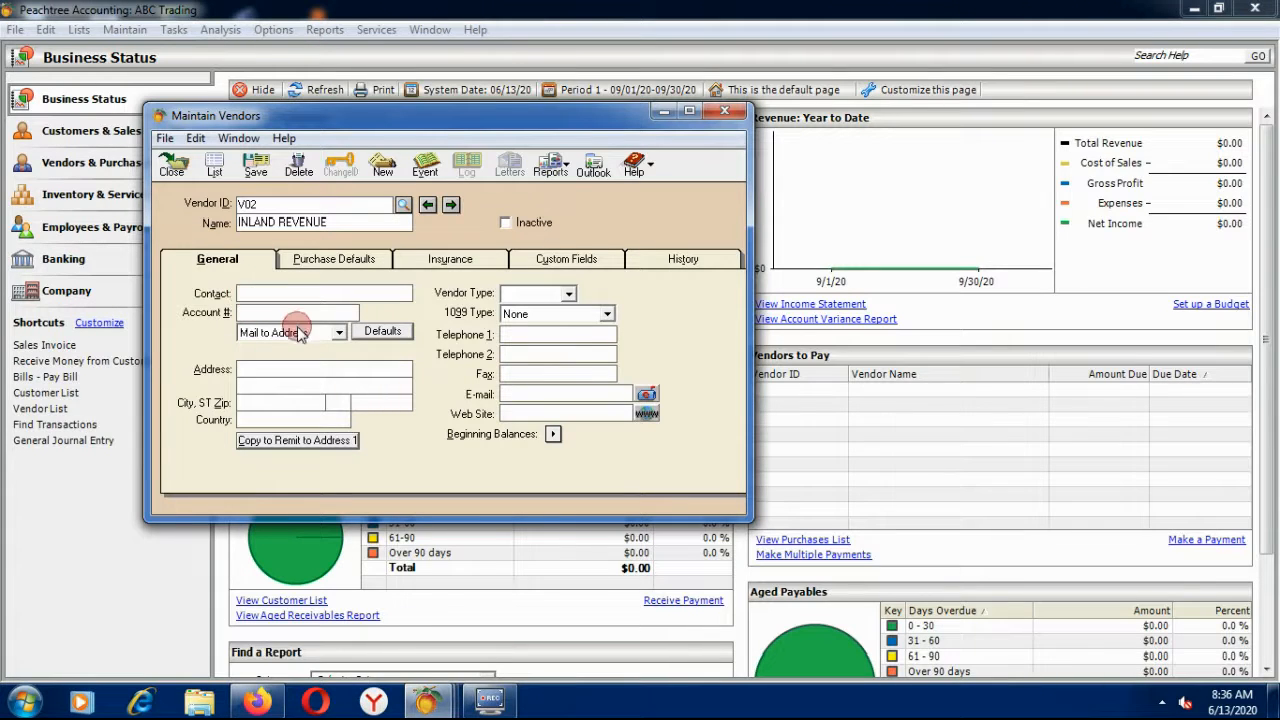
{"action": "left_click", "coordinate": [262, 313]}
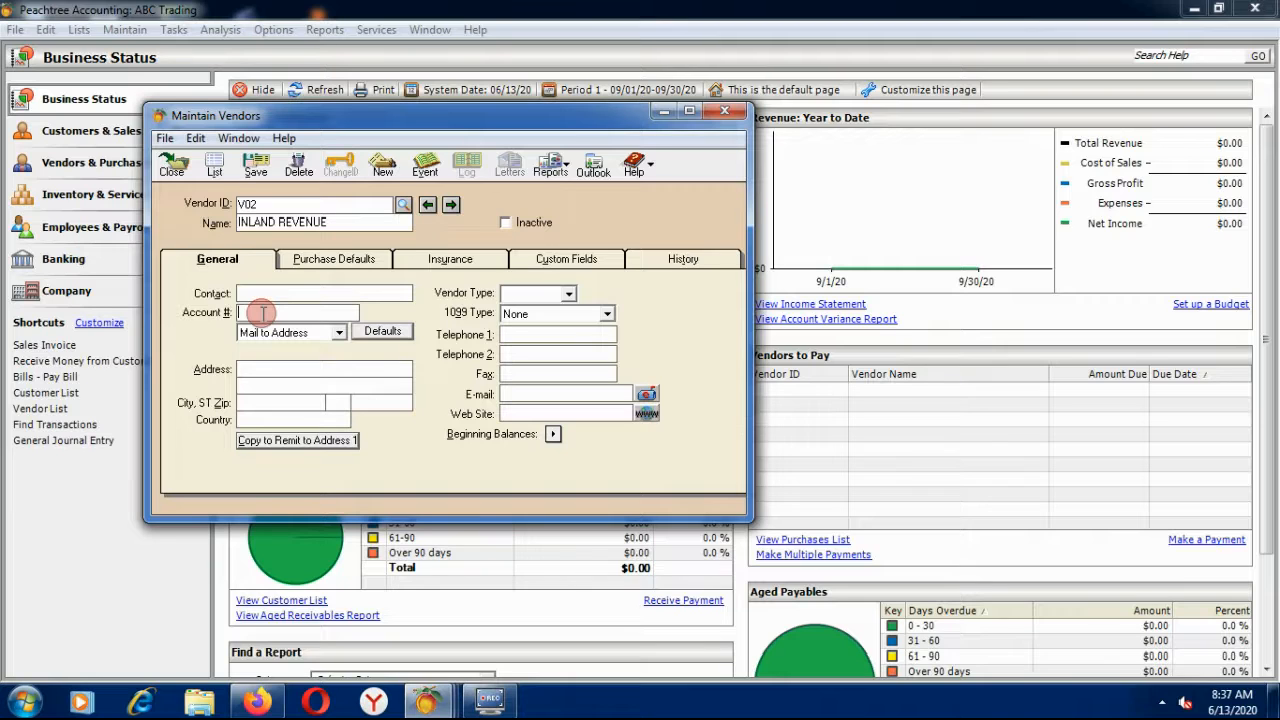
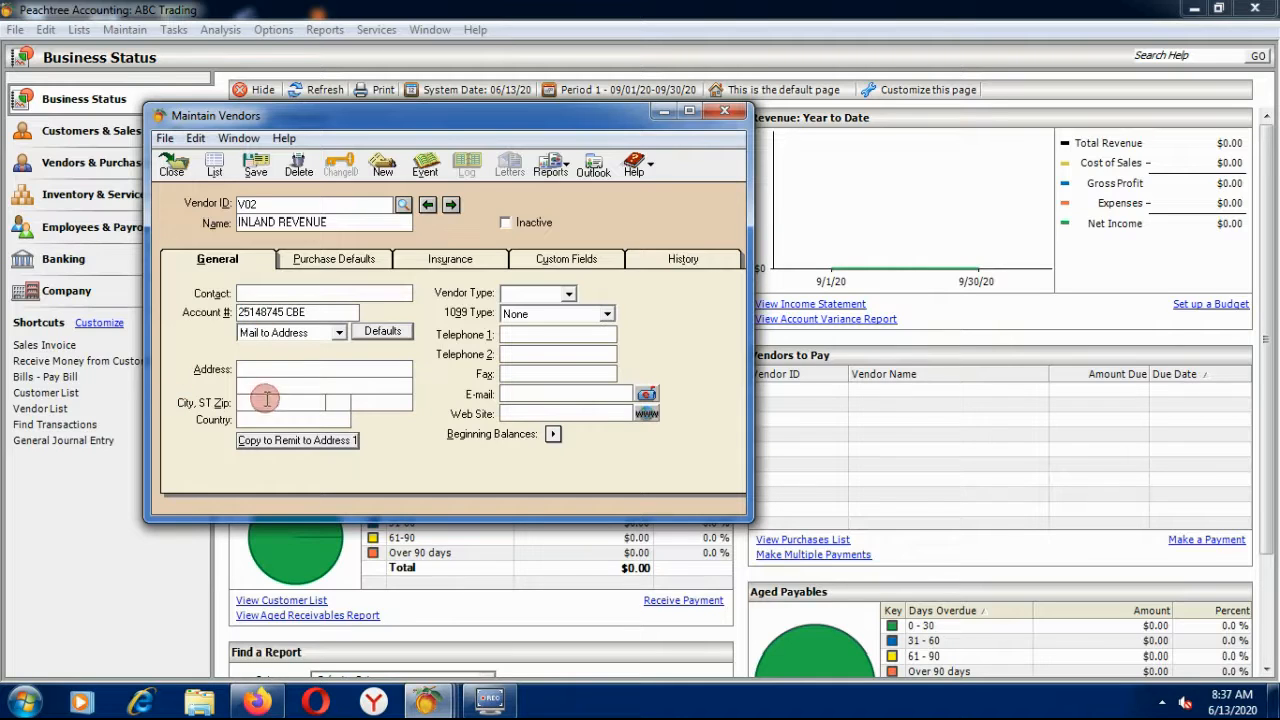
Enter the vendor's account number and its street address in Bahir Dar, Ethiopia.
{"action": "left_click", "coordinate": [266, 367]}
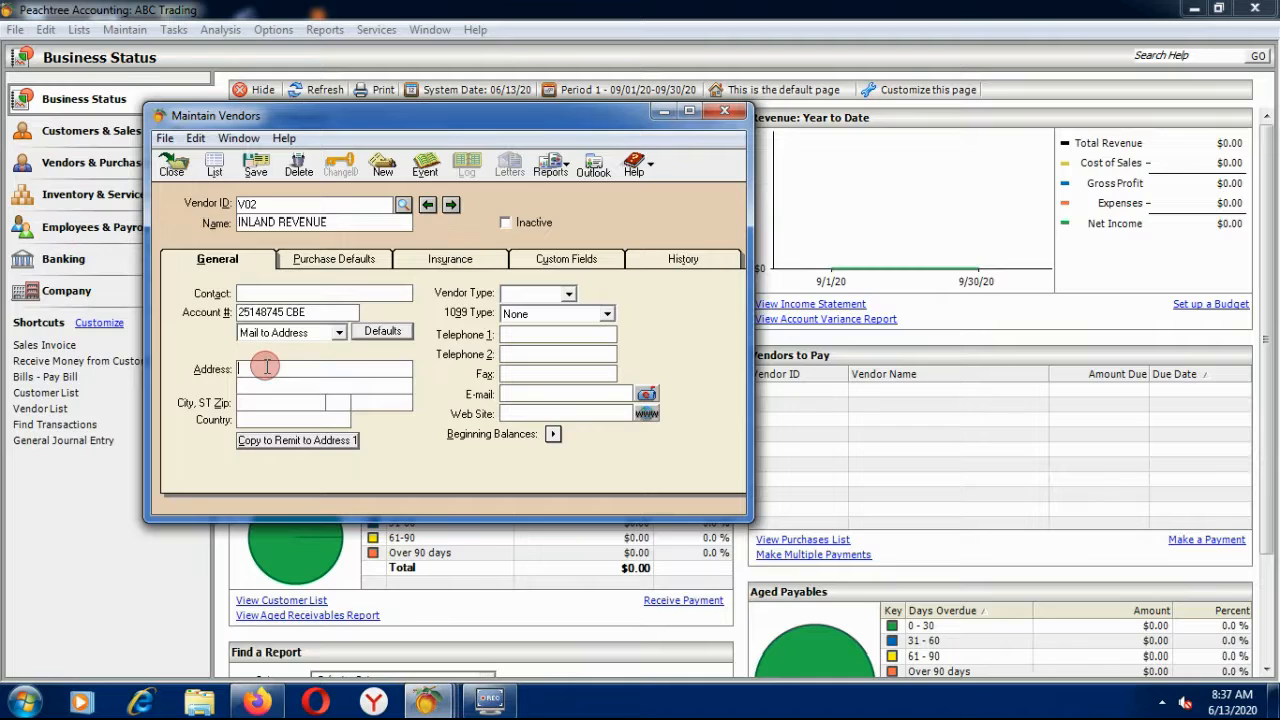
{"action": "type", "text": "K16"}
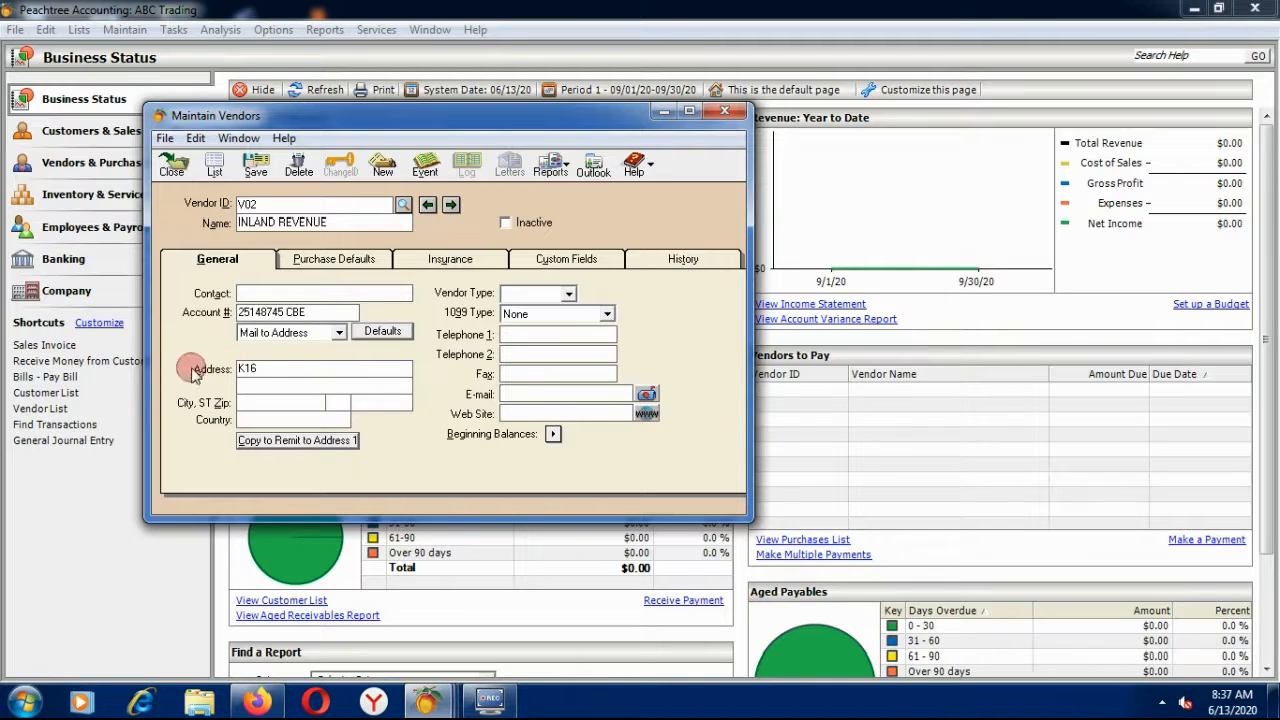
{"action": "left_click", "coordinate": [283, 403]}
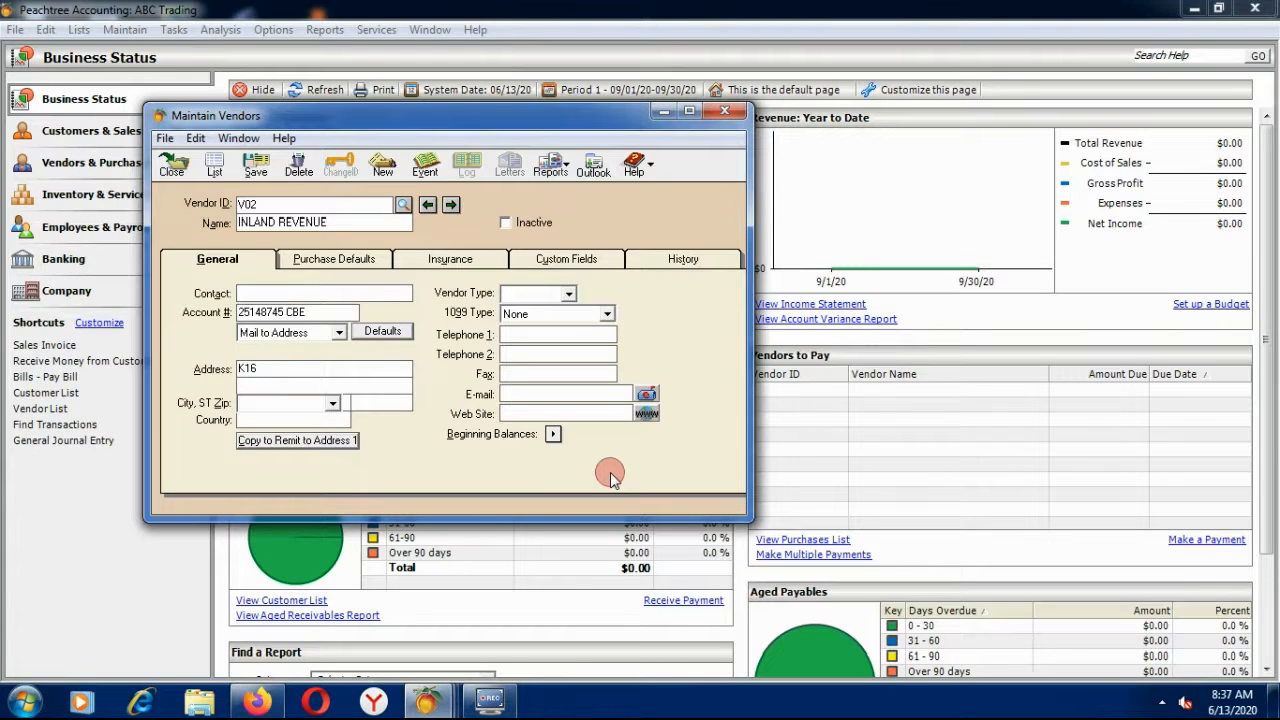
{"action": "type", "text": "BAHIR"}
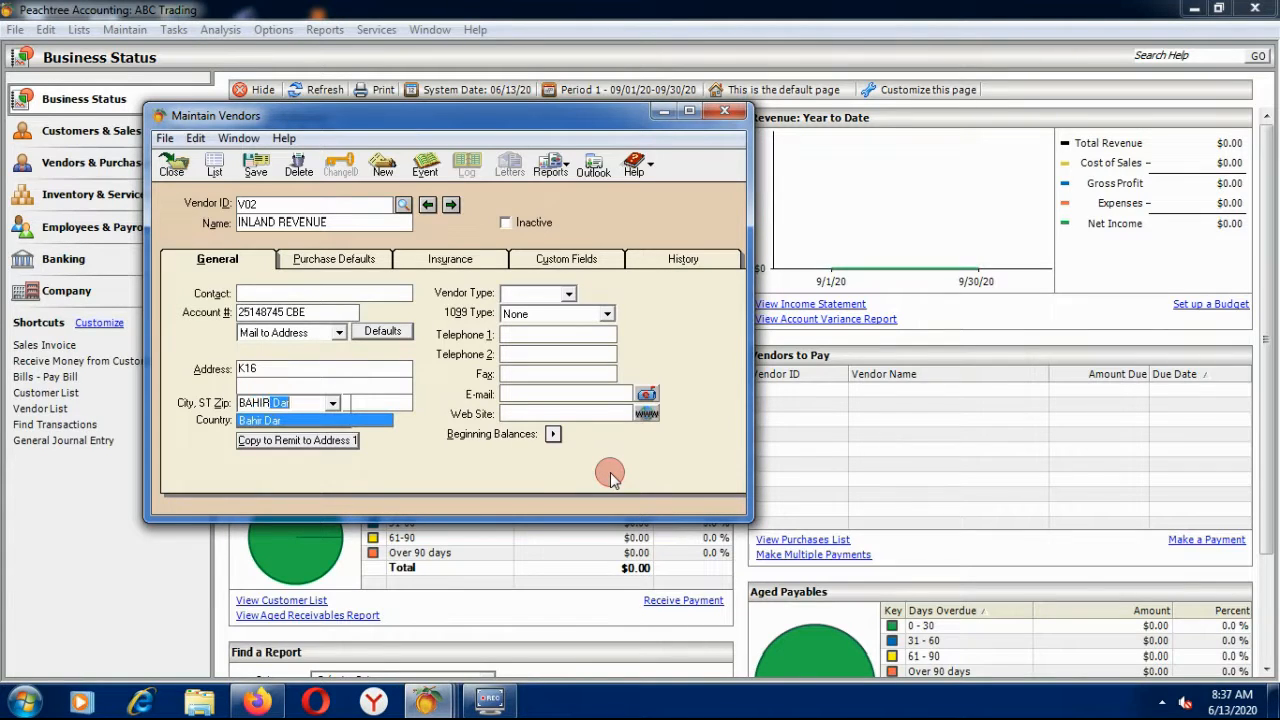
{"action": "type", "text": " DAR"}
{"action": "key", "text": "Tab"}
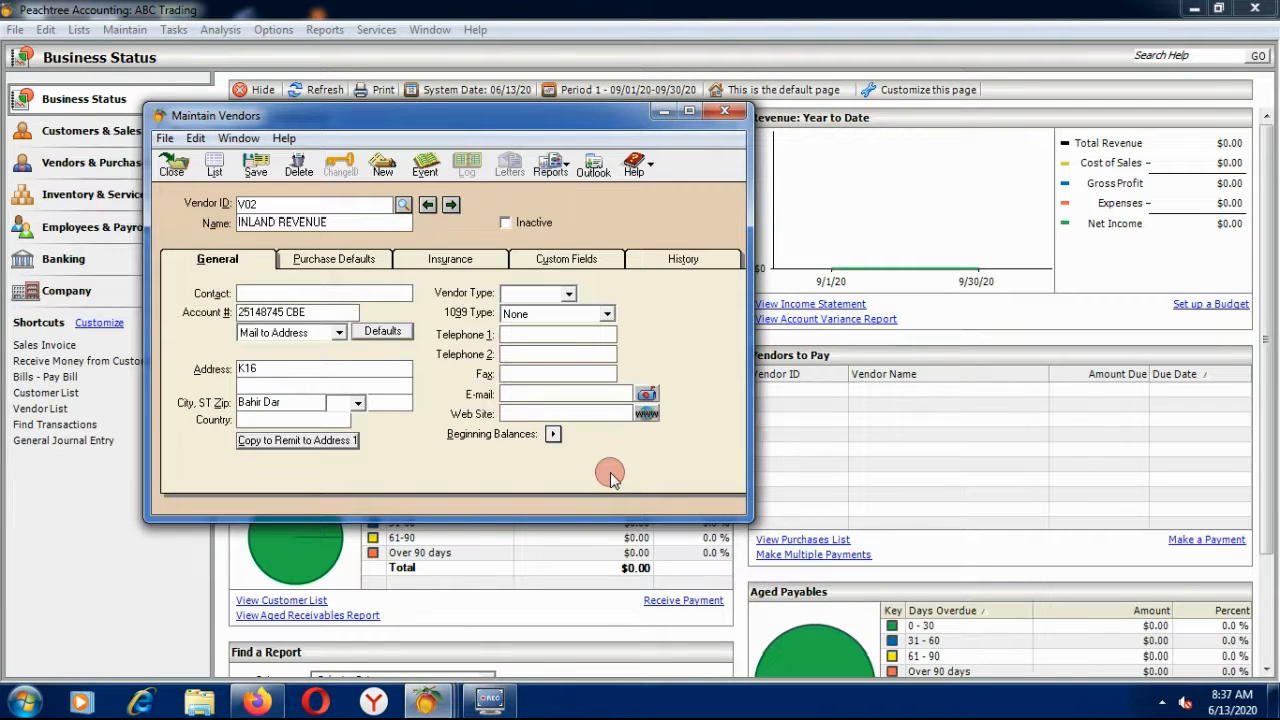
{"action": "left_click", "coordinate": [250, 420]}
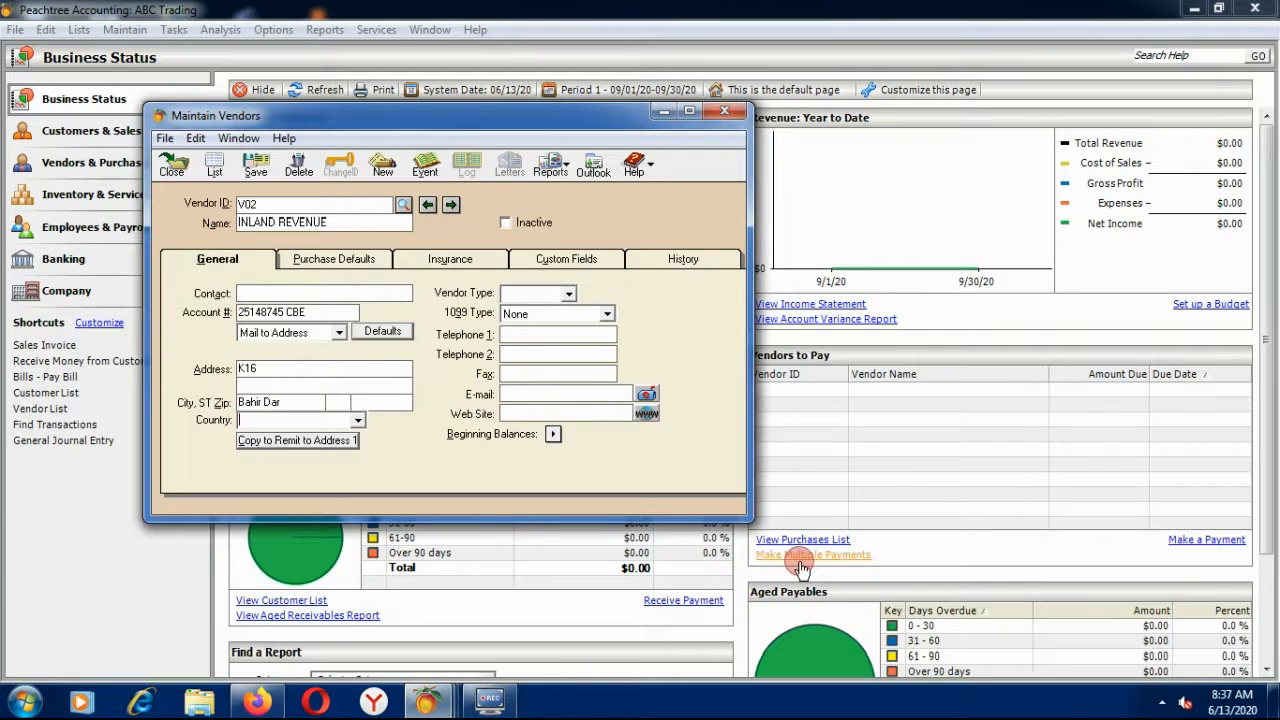
{"action": "type", "text": "ETHIO"}
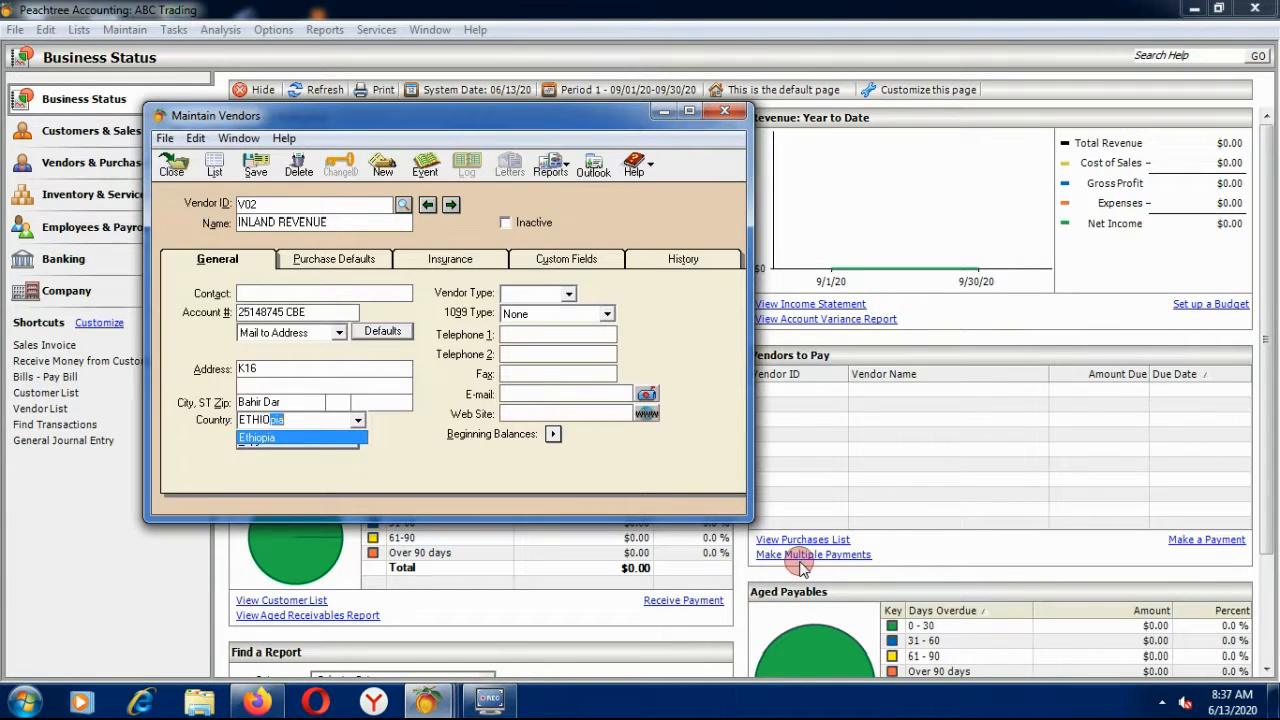
{"action": "type", "text": "PIA"}
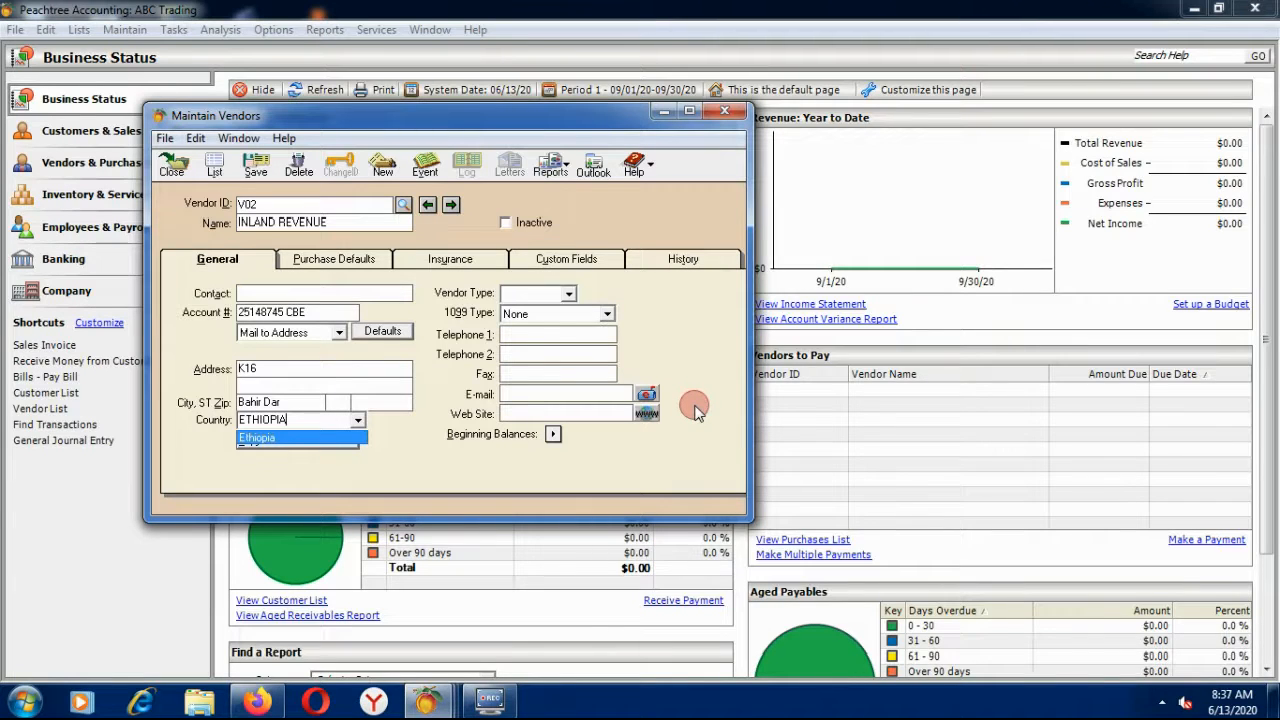
Enter 058 for telephone and fax, then save the INLAND REVENUE vendor record.
{"action": "left_click", "coordinate": [512, 336]}
{"action": "type", "text": "0"}
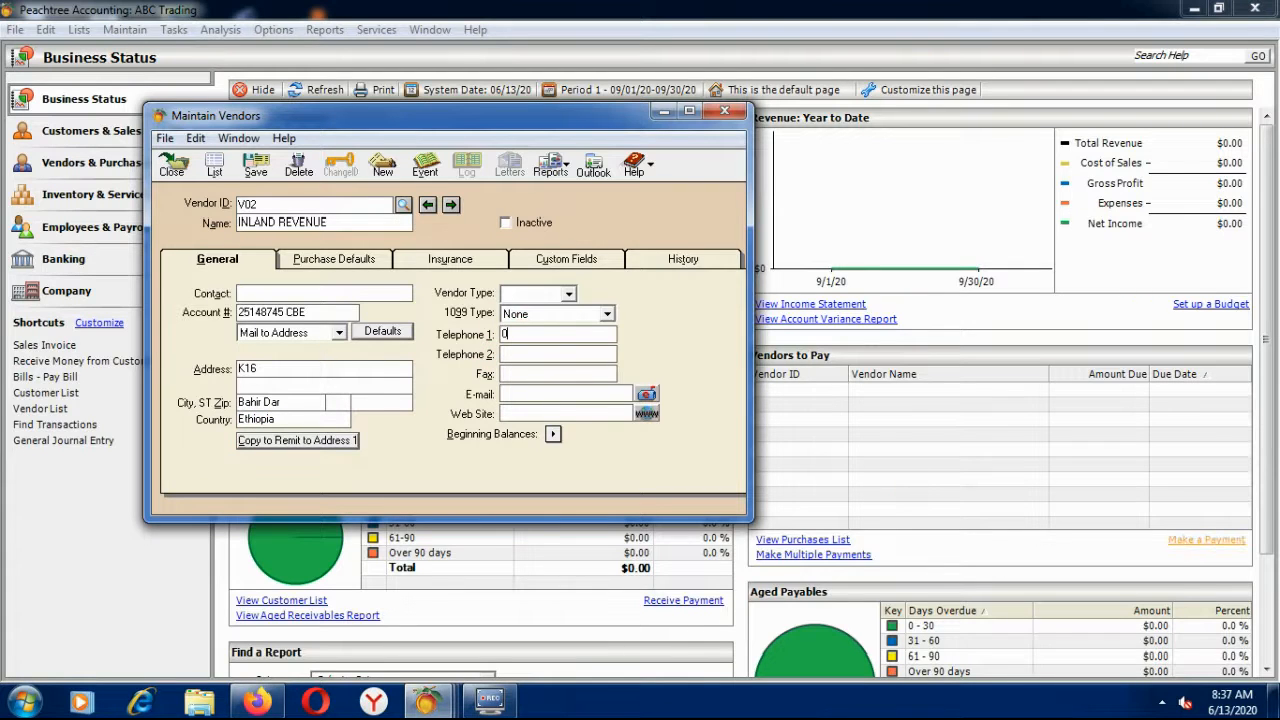
{"action": "type", "text": "58"}
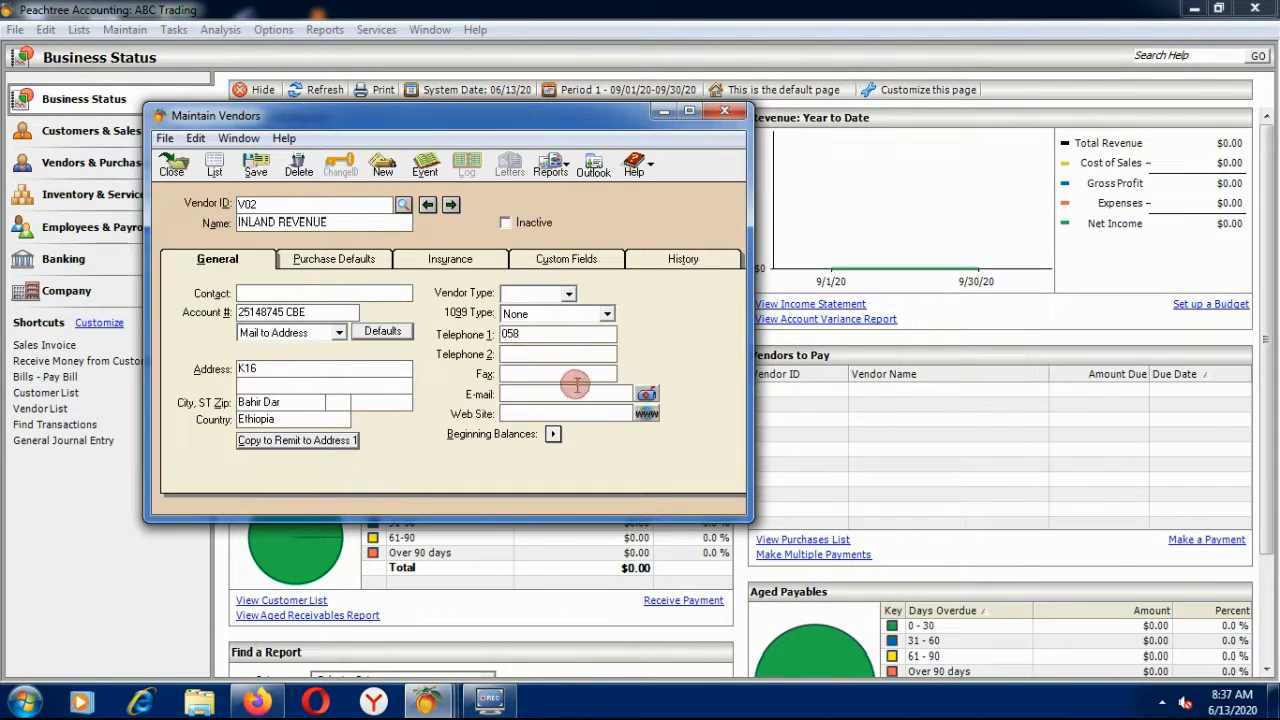
{"action": "left_click", "coordinate": [572, 352]}
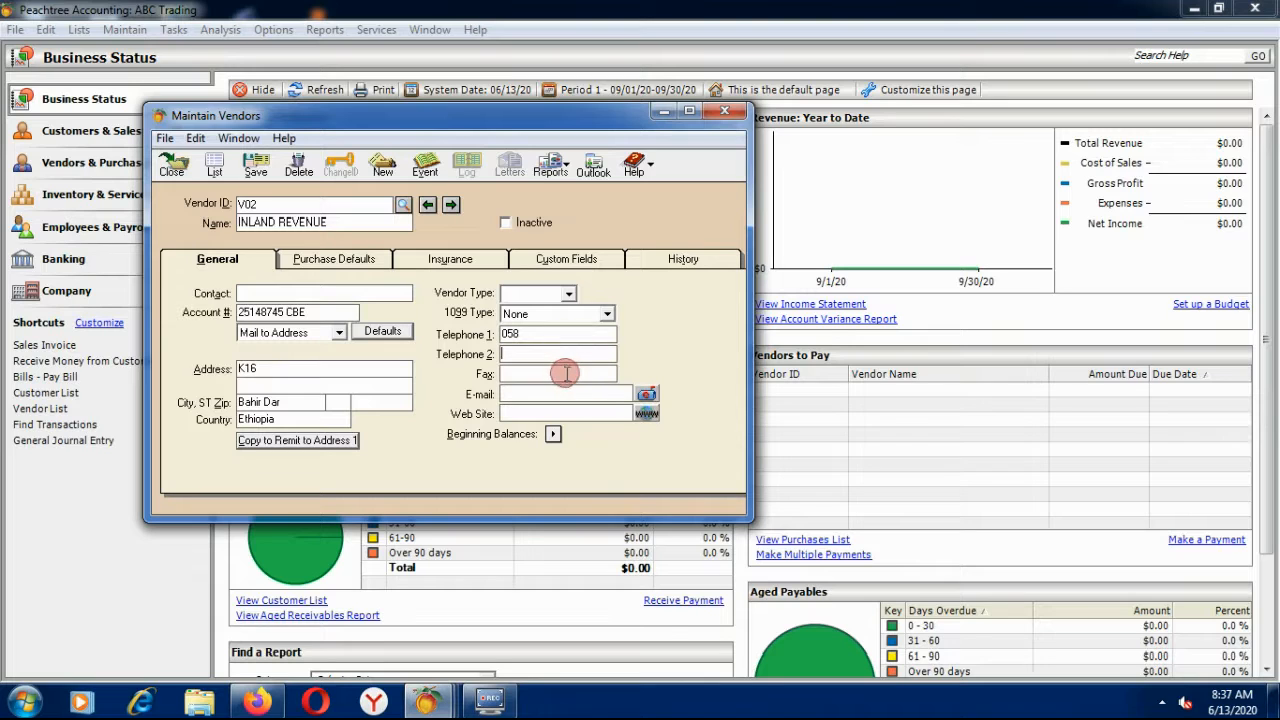
{"action": "left_click", "coordinate": [565, 373]}
{"action": "type", "text": "058"}
{"action": "left_click", "coordinate": [545, 394]}
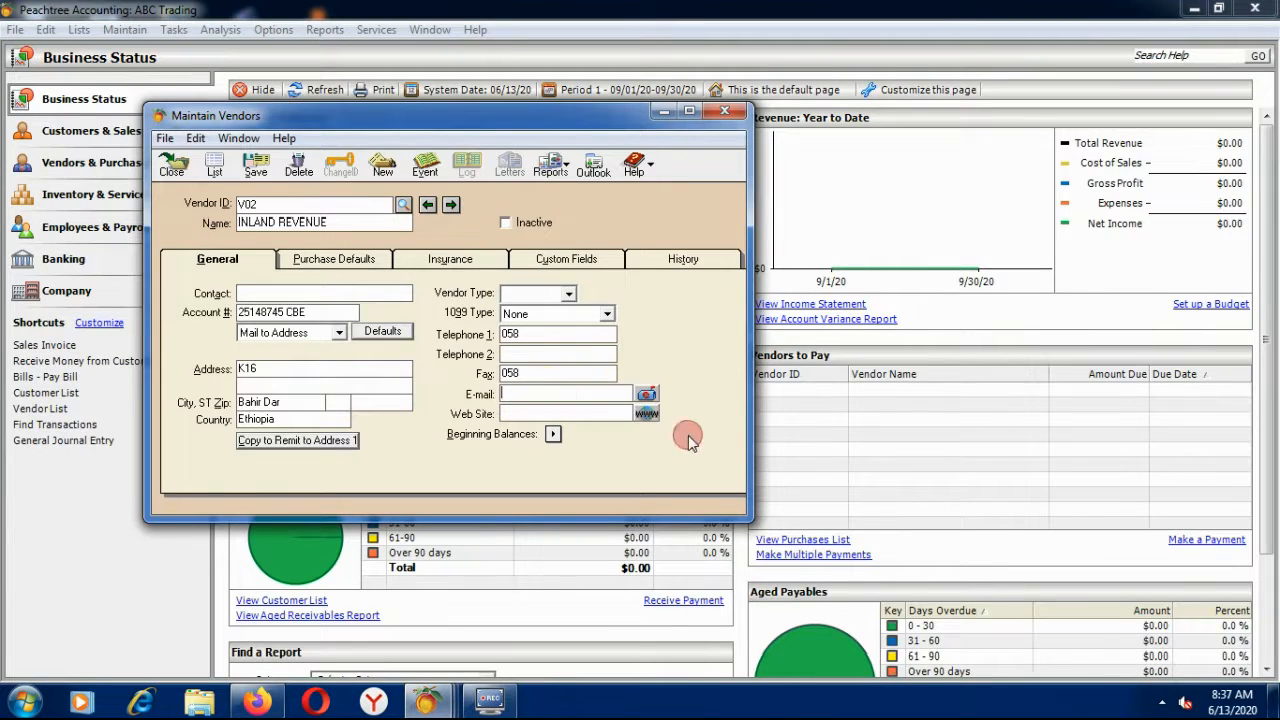
{"action": "left_click", "coordinate": [545, 413]}
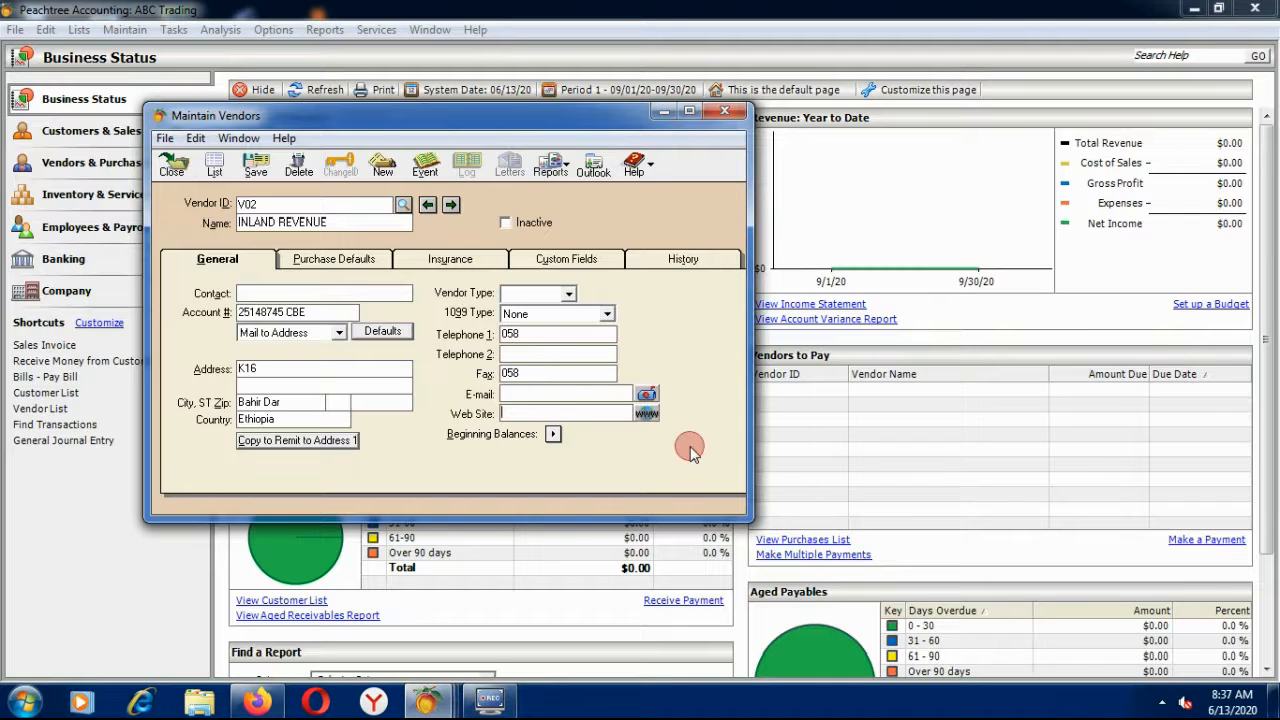
{"action": "left_click", "coordinate": [555, 436]}
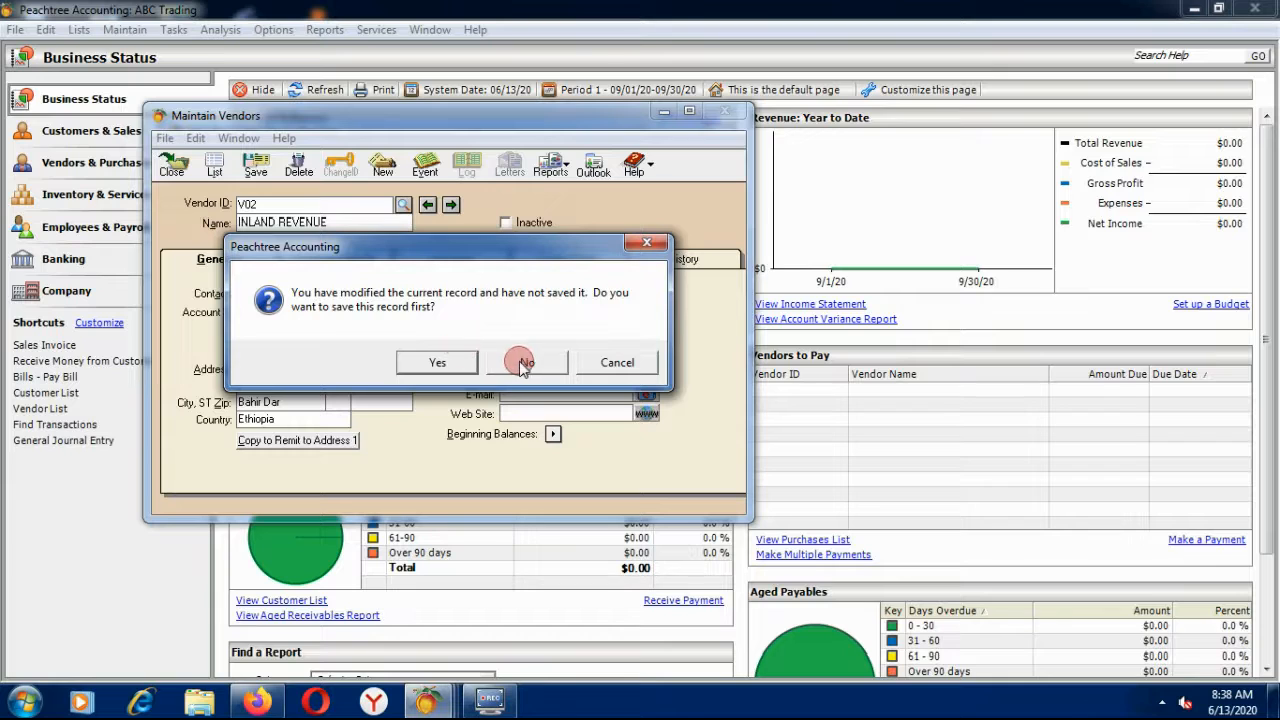
{"action": "left_click", "coordinate": [647, 241]}
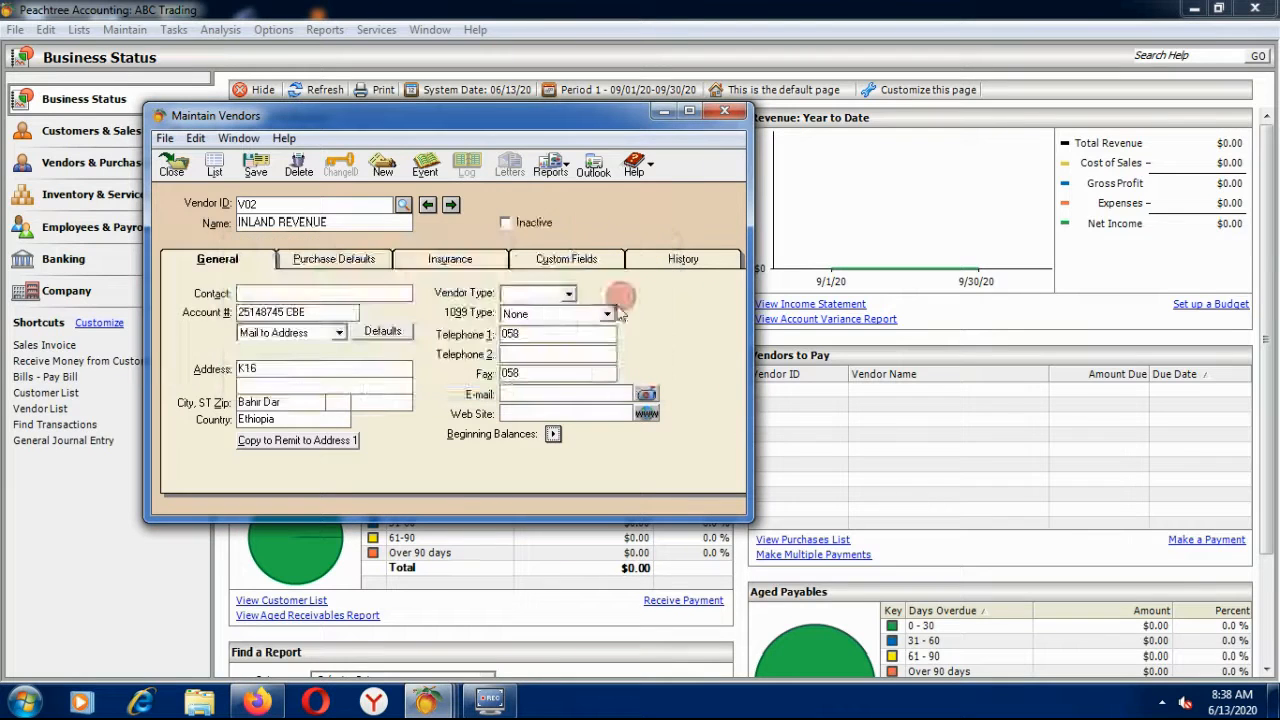
{"action": "left_click", "coordinate": [556, 437]}
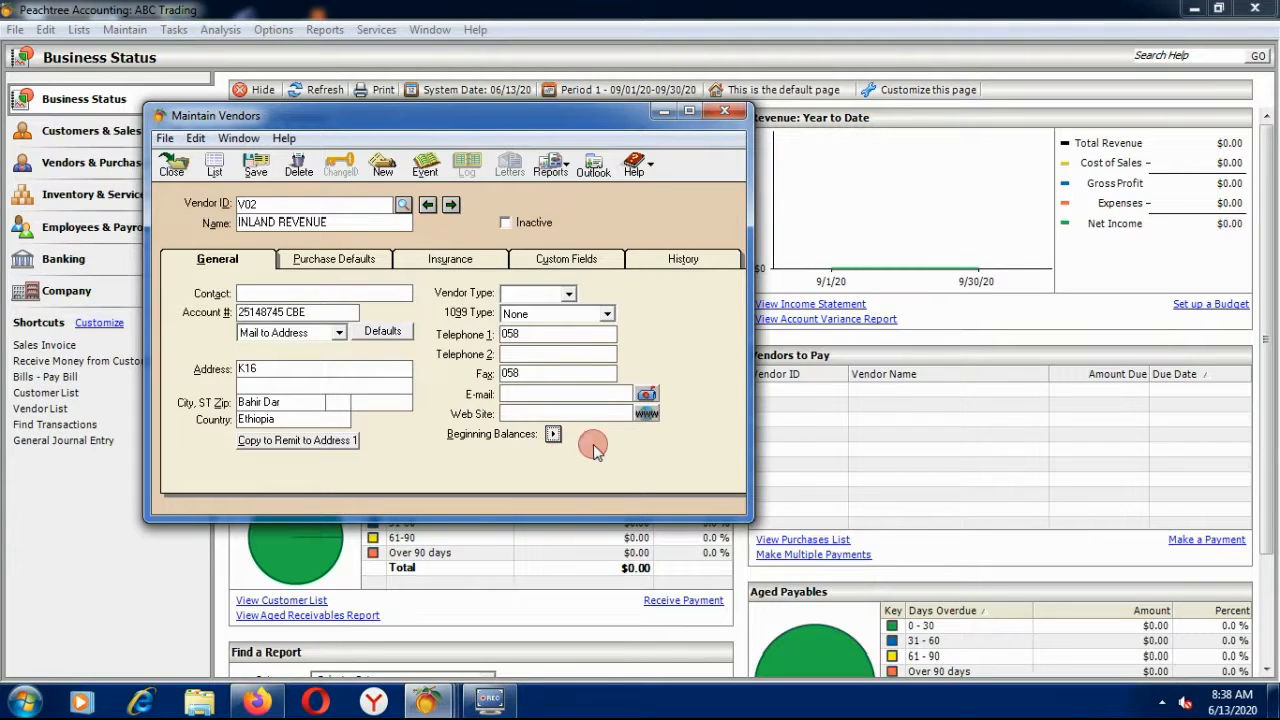
{"action": "left_click", "coordinate": [258, 178]}
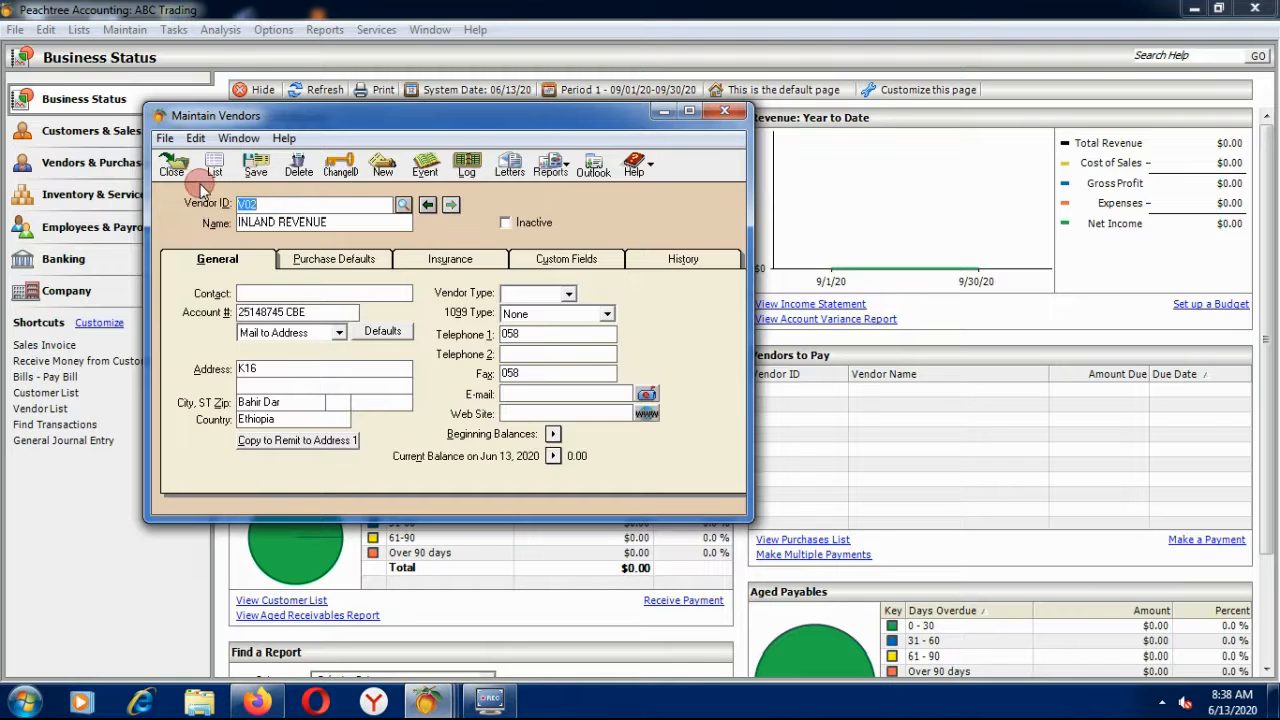
Close the vendor window and set authority 001's tax payee to V02 INLAND REVENUE.
{"action": "left_click", "coordinate": [171, 168]}
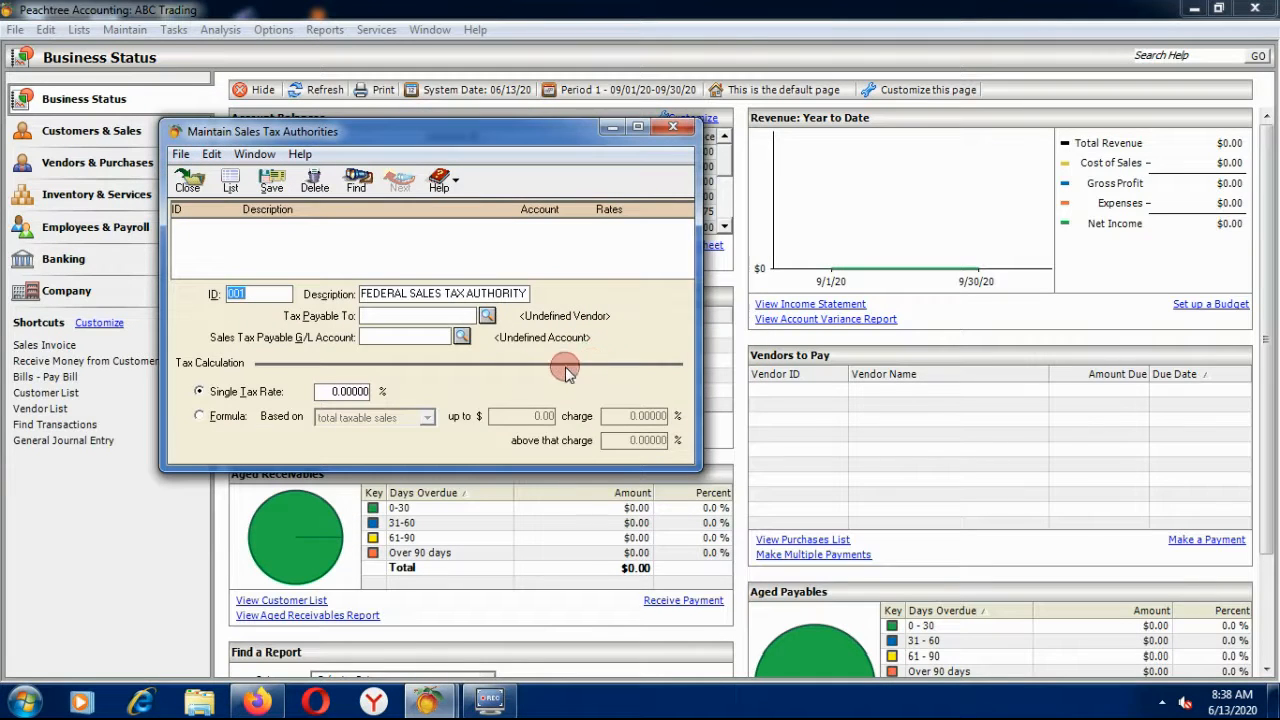
{"action": "left_click", "coordinate": [486, 316]}
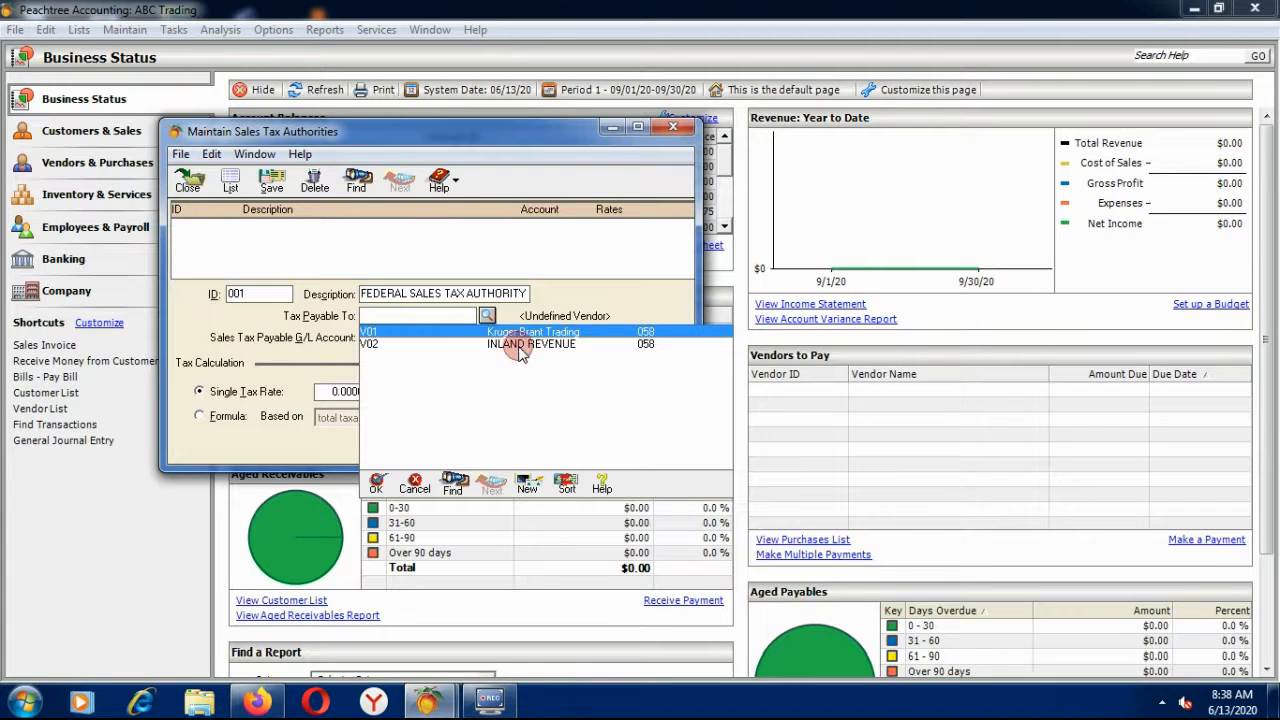
{"action": "left_click", "coordinate": [519, 346]}
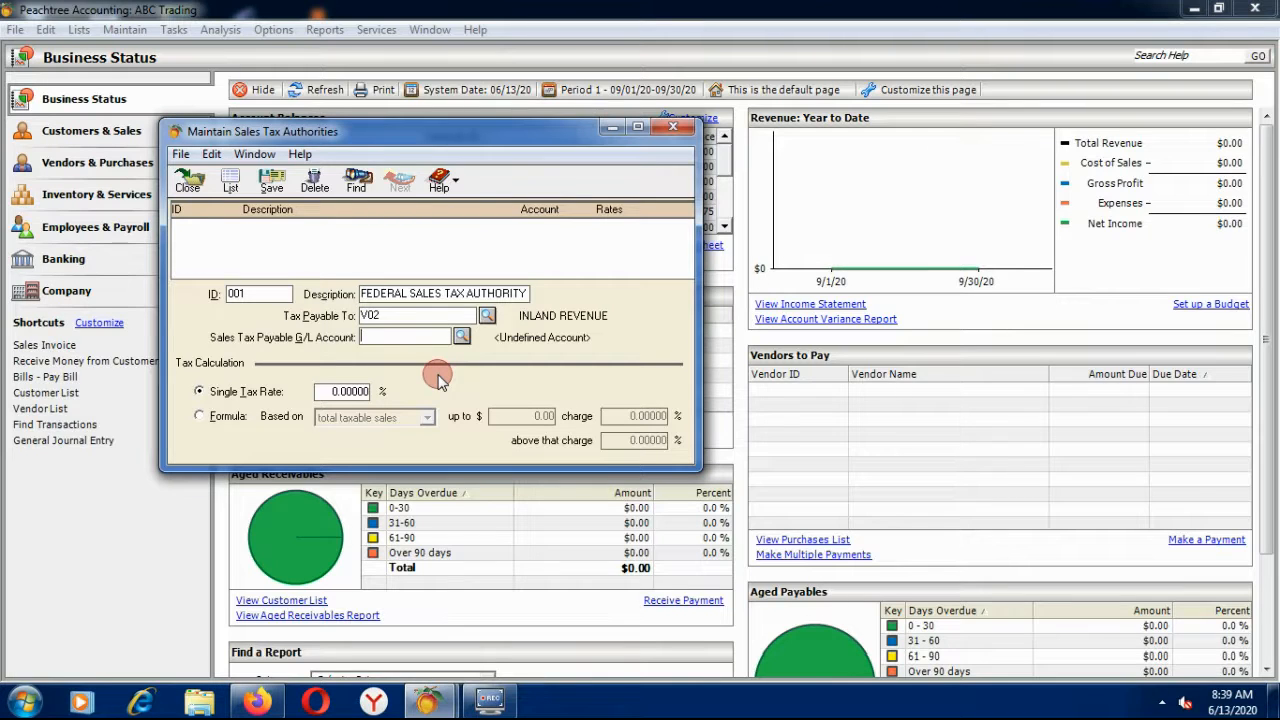
Choose G/L account 2005 VAT Payable as the authority's sales tax payable account.
{"action": "left_click", "coordinate": [461, 337]}
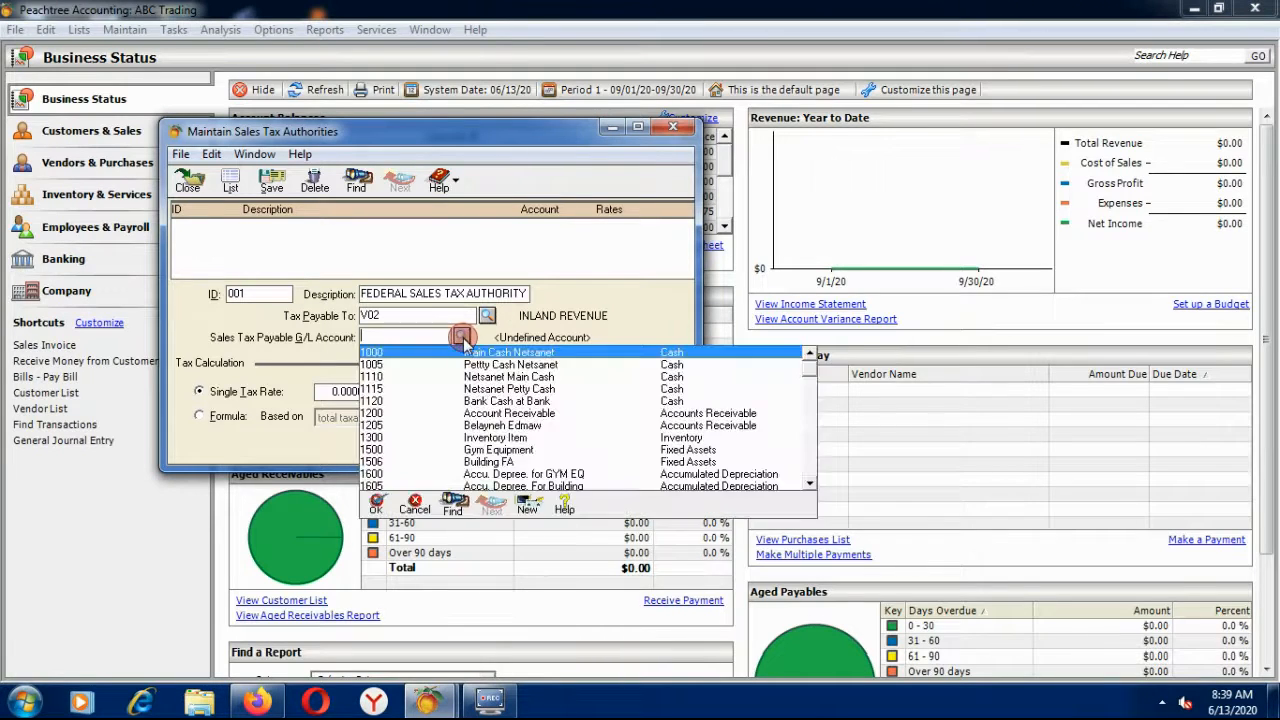
{"action": "scroll", "coordinate": [549, 420], "scroll_direction": "down", "scroll_amount": 1}
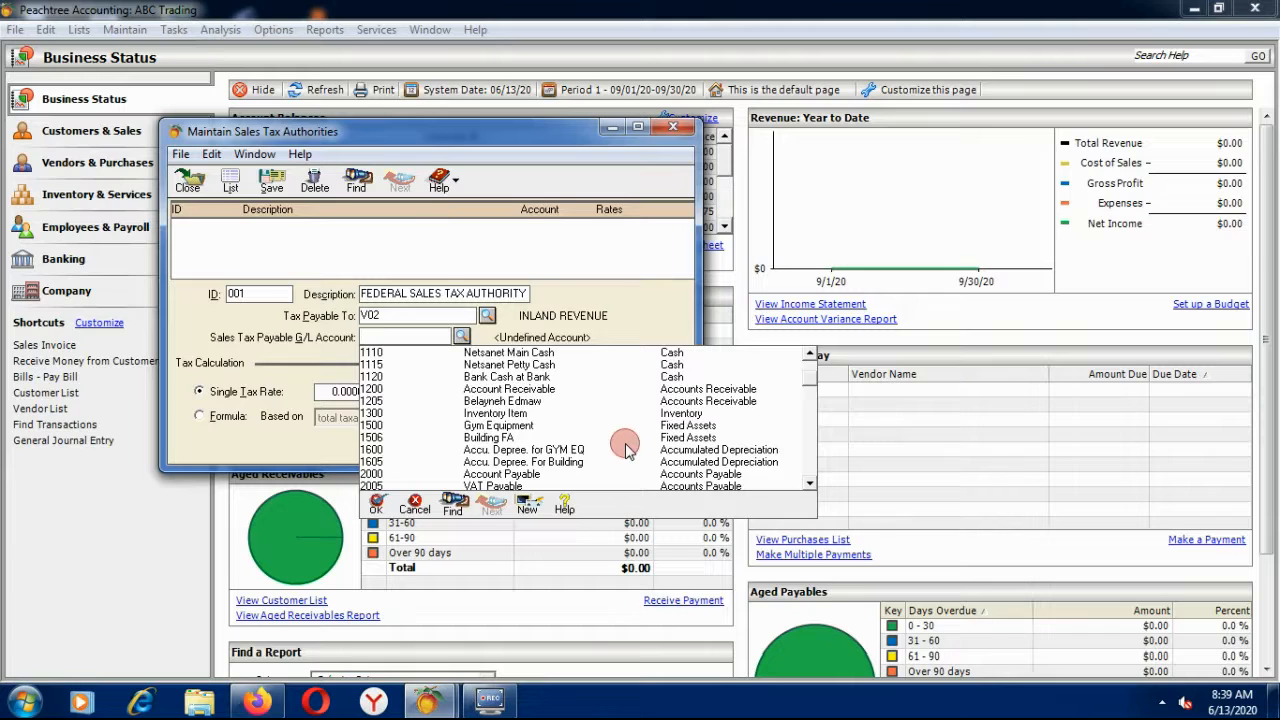
{"action": "scroll", "coordinate": [672, 445], "scroll_direction": "down", "scroll_amount": 2}
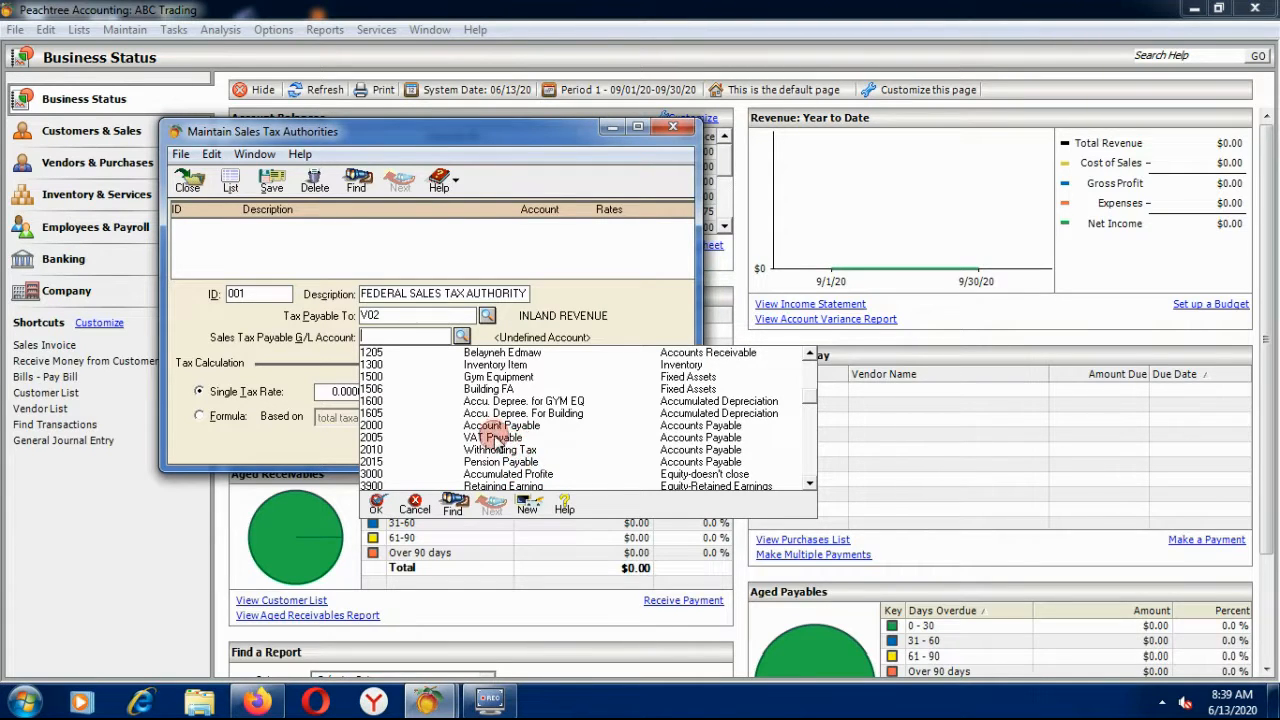
{"action": "double_click", "coordinate": [498, 438]}
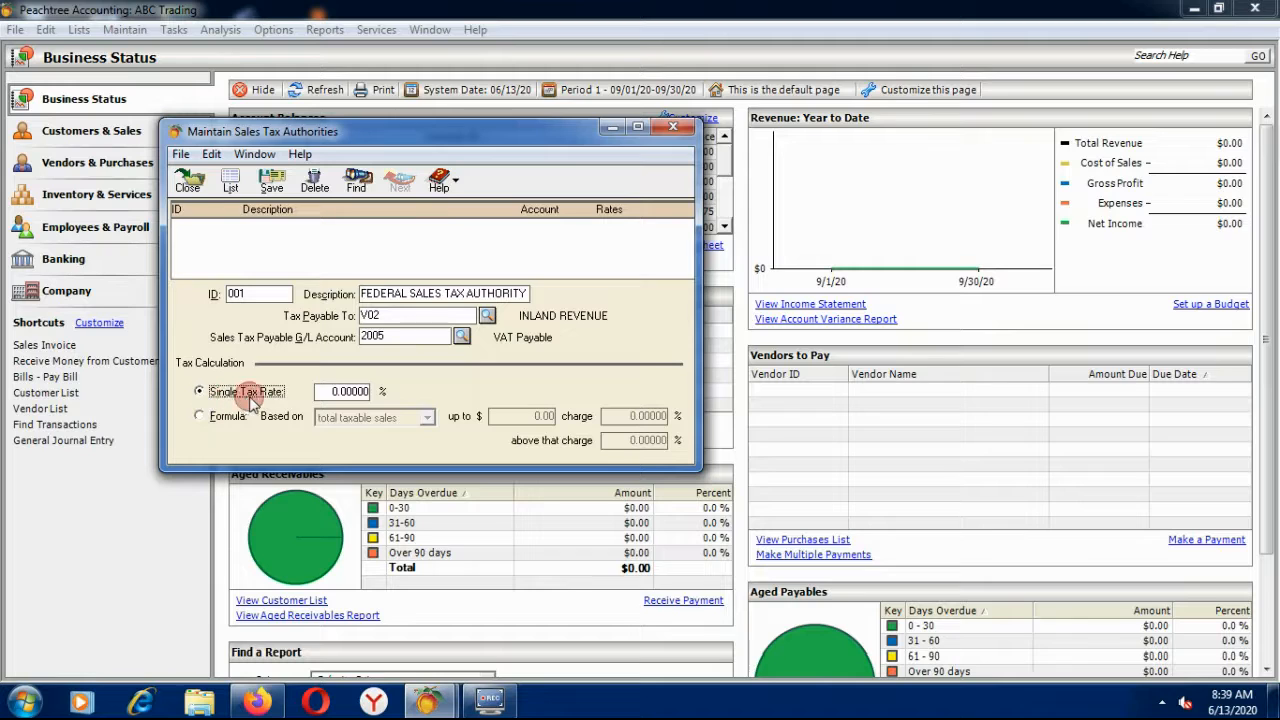
Replace the rate with a single 15% rate, confirm the INLAND REVENUE payee, save authority 001 and close.
{"action": "left_click", "coordinate": [343, 391]}
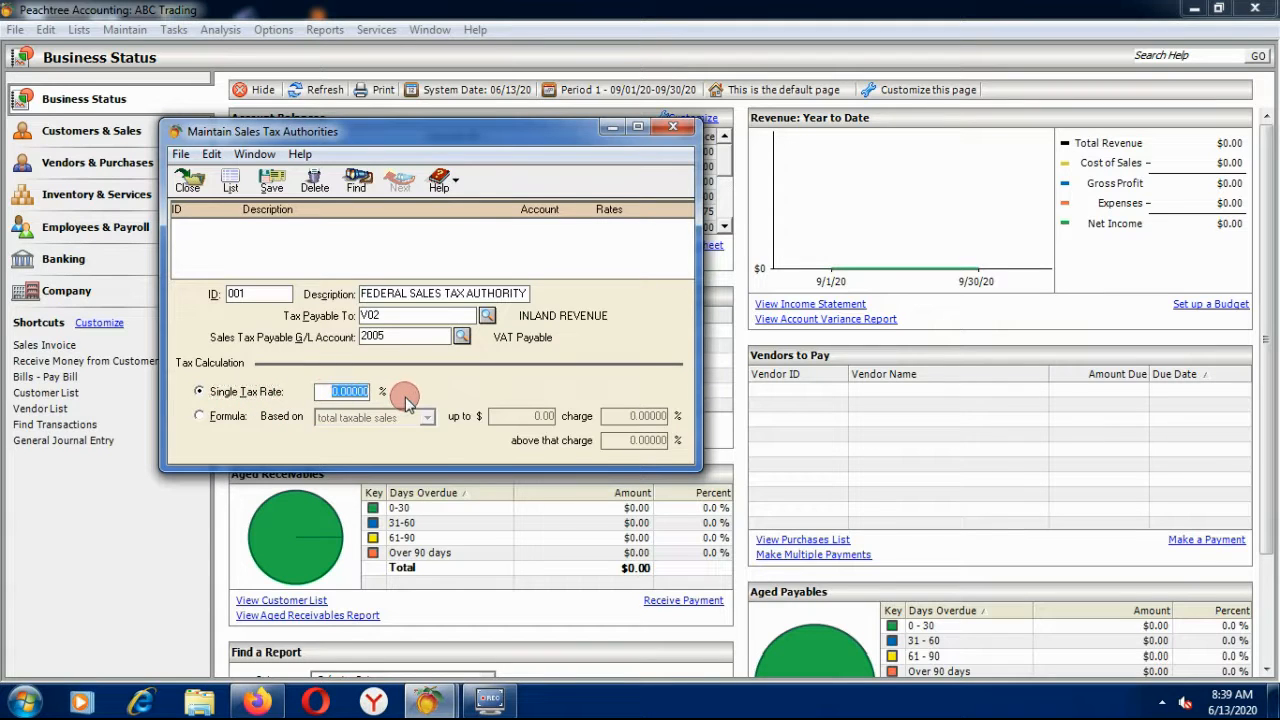
{"action": "key", "text": "BackSpace"}
{"action": "type", "text": "15"}
{"action": "left_click", "coordinate": [487, 315]}
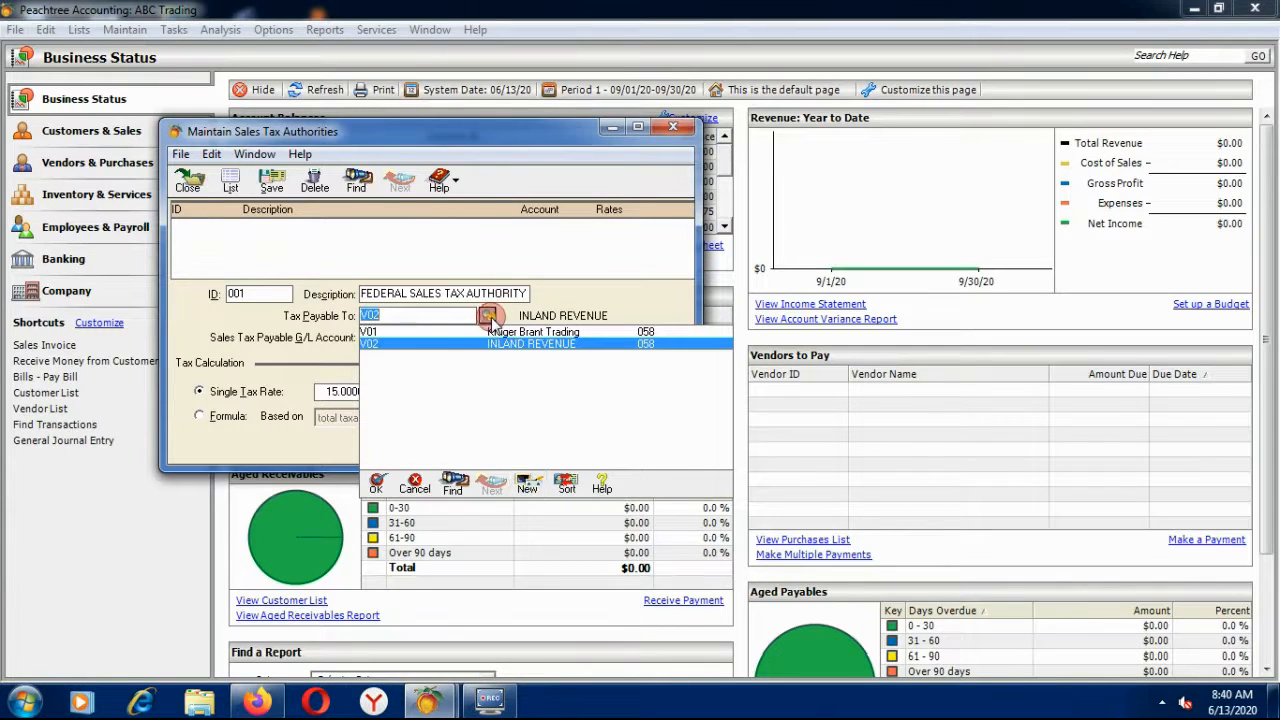
{"action": "left_click", "coordinate": [490, 318]}
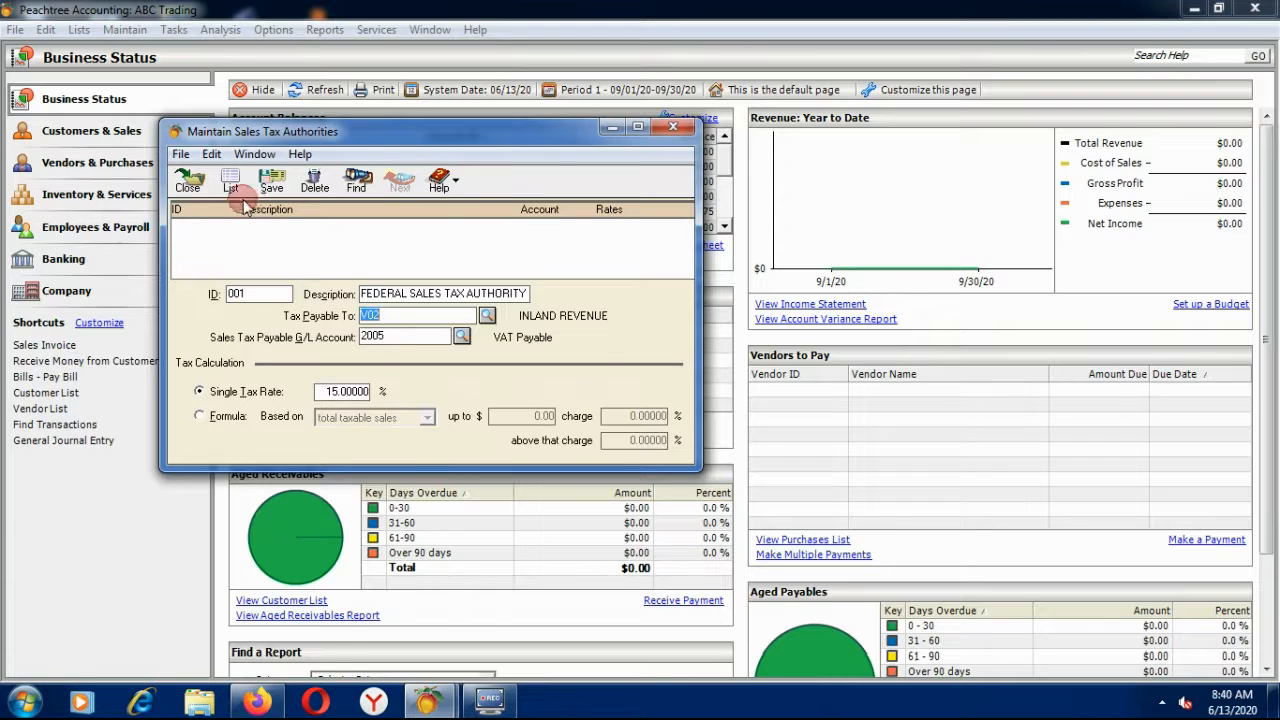
{"action": "left_click", "coordinate": [272, 180]}
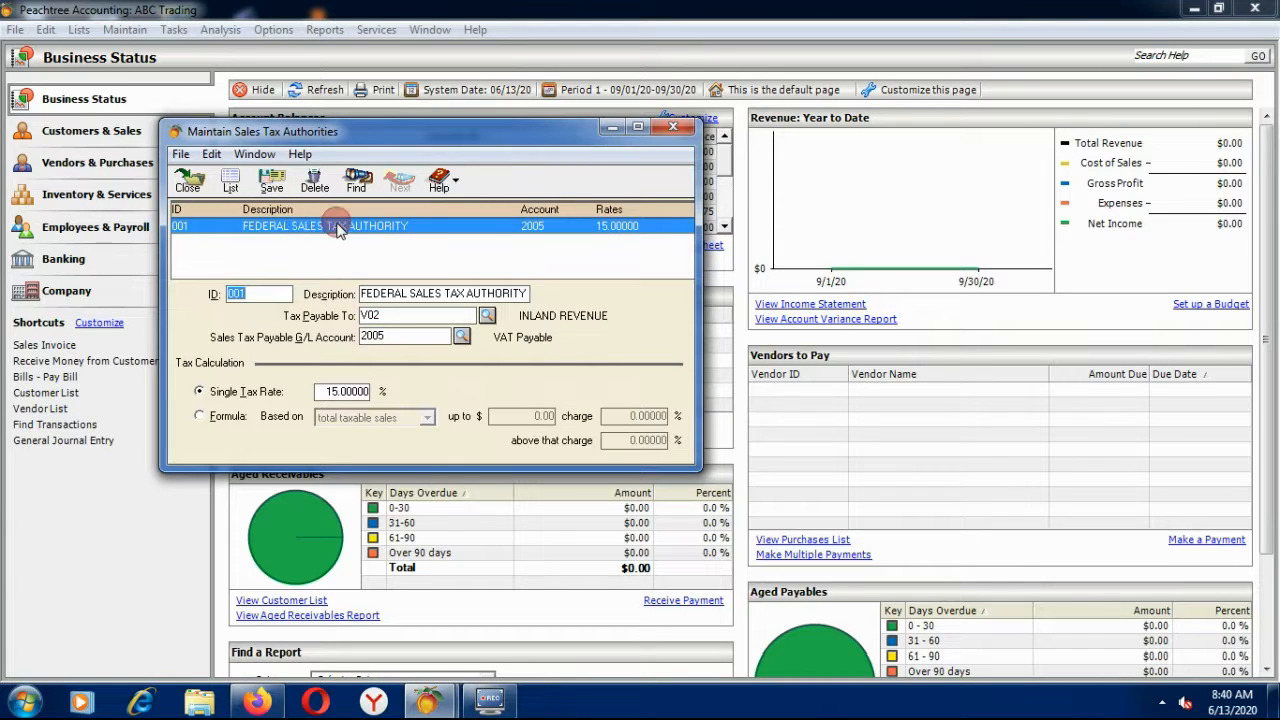
{"action": "left_click", "coordinate": [192, 185]}
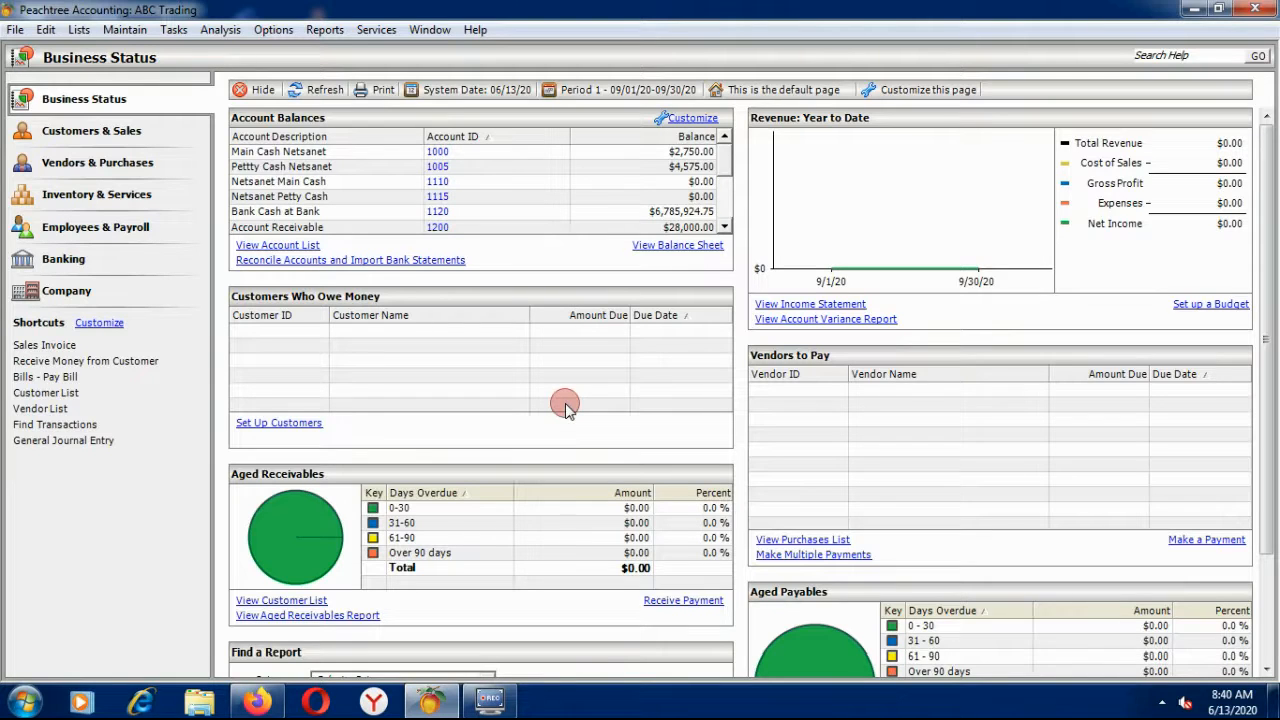
Open Sales Tax Codes and enter code VAT with description VALUE ADDED TAX.
{"action": "left_click", "coordinate": [138, 30]}
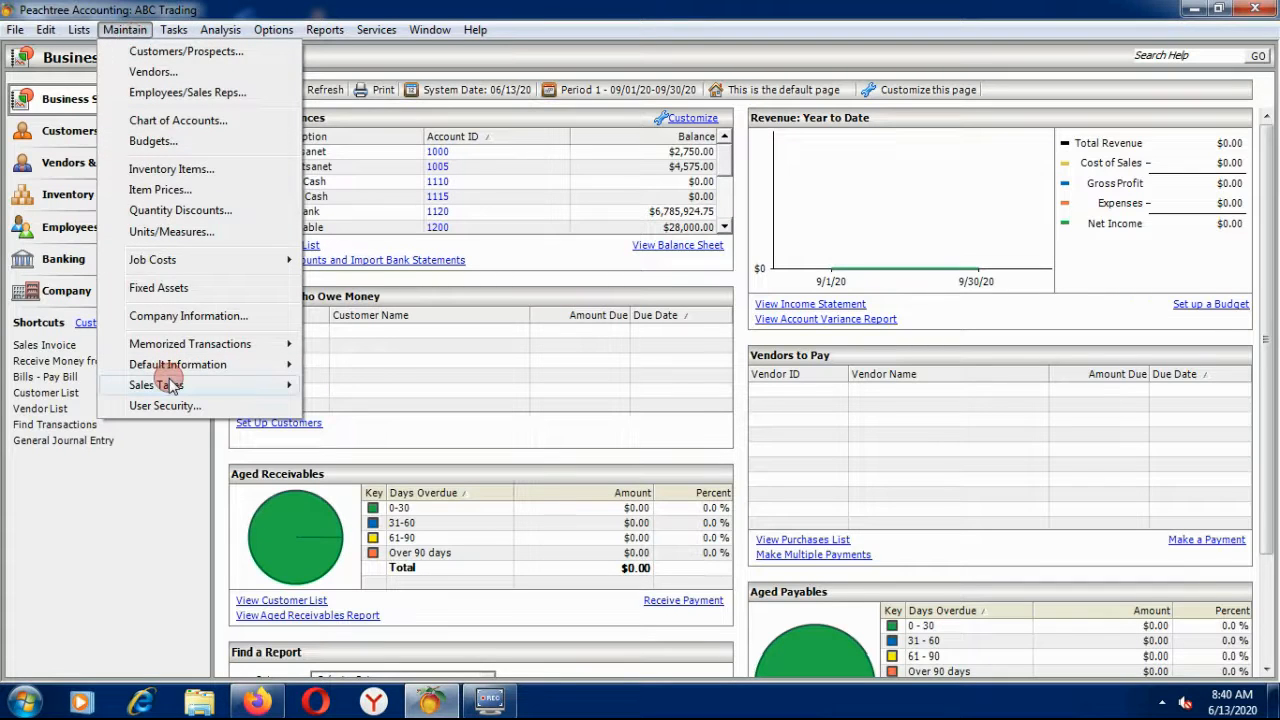
{"action": "mouse_move", "coordinate": [173, 386]}
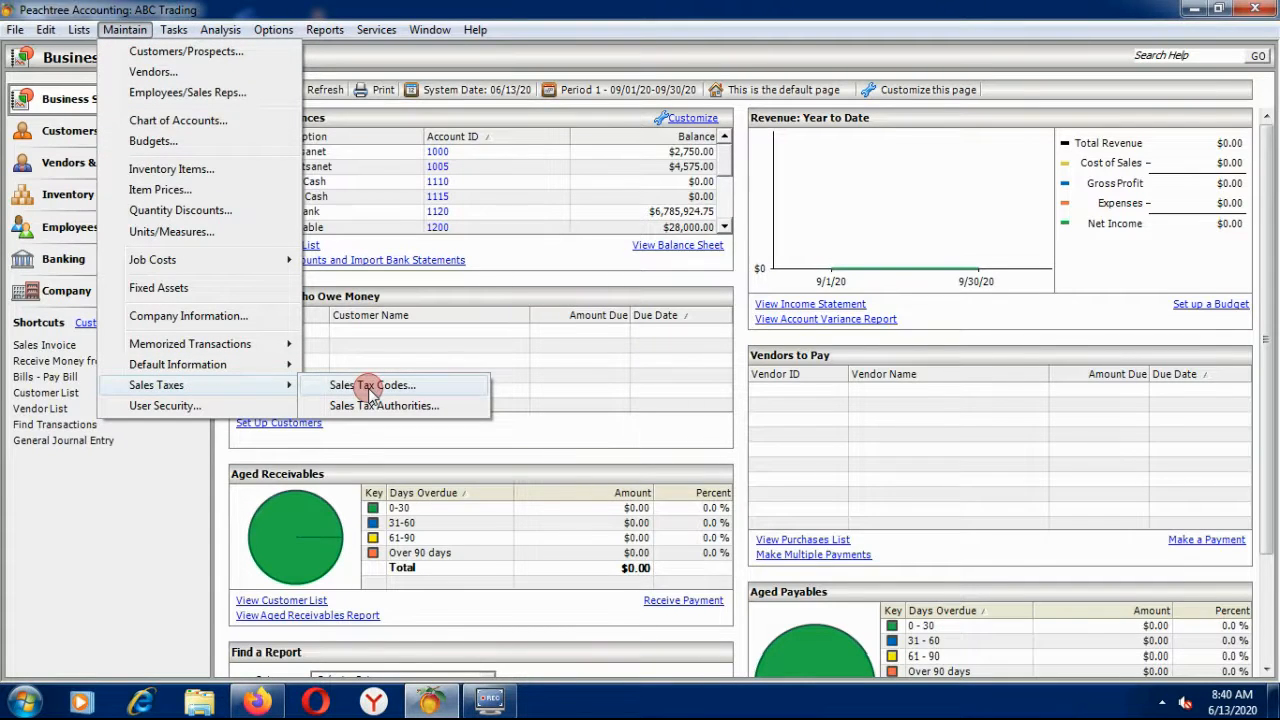
{"action": "left_click", "coordinate": [370, 388]}
{"action": "left_click_drag", "start_coordinate": [220, 88], "coordinate": [428, 170]}
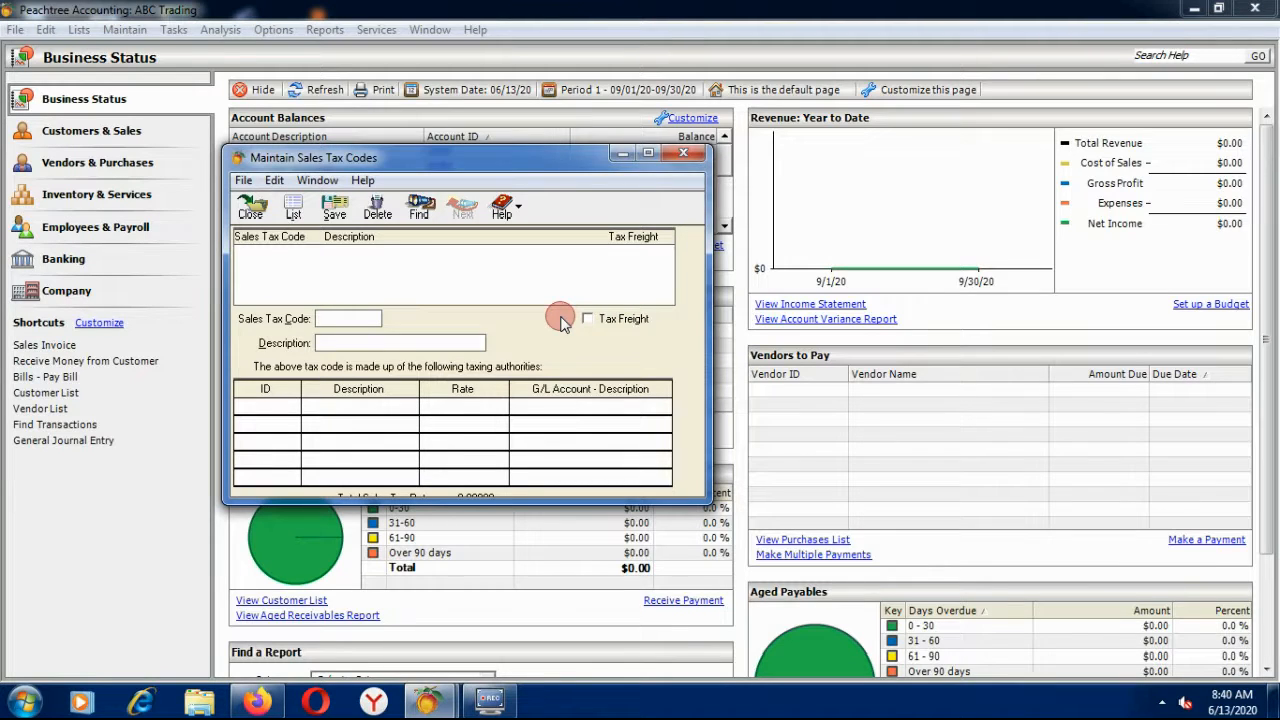
{"action": "type", "text": "VAT"}
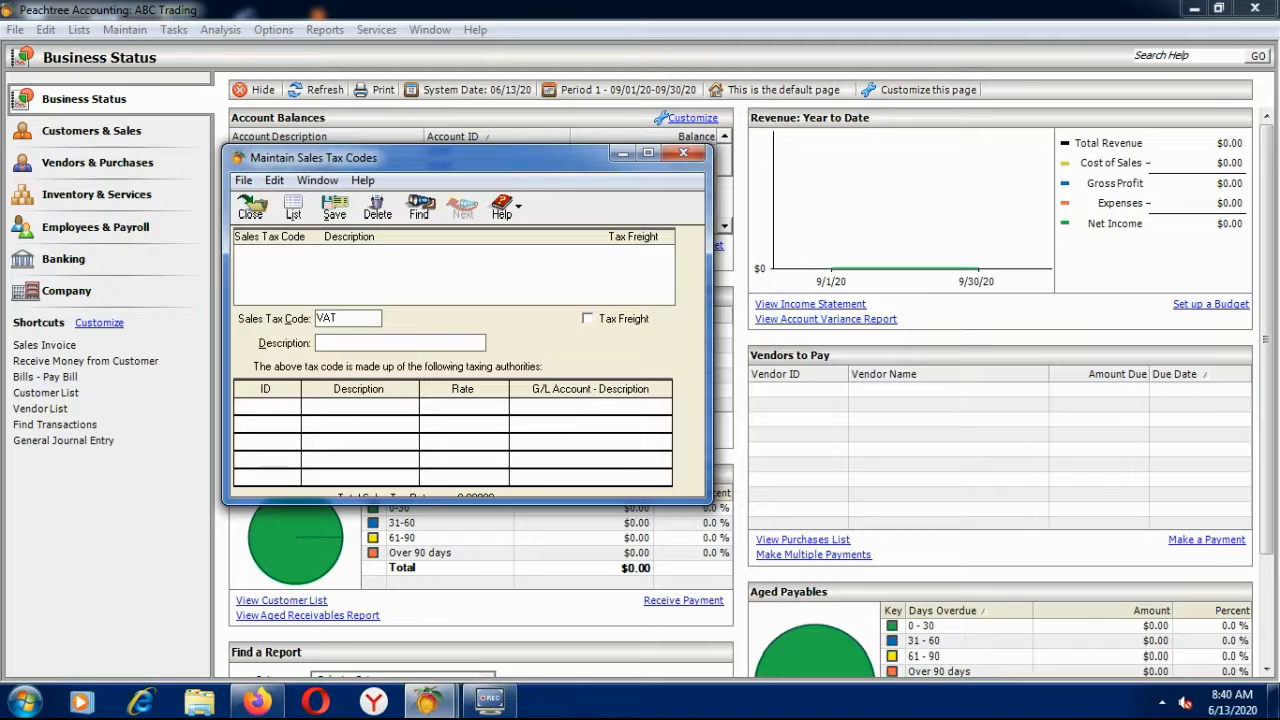
{"action": "key", "text": "Tab"}
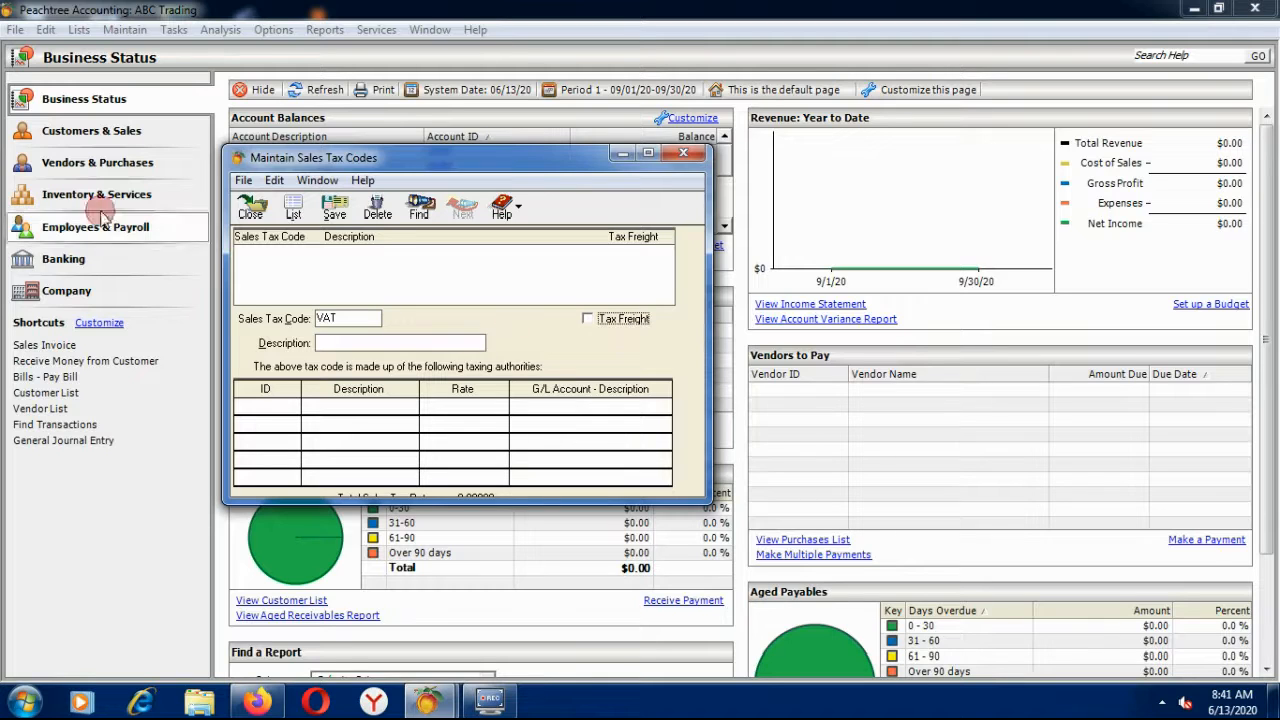
{"action": "left_click", "coordinate": [357, 342]}
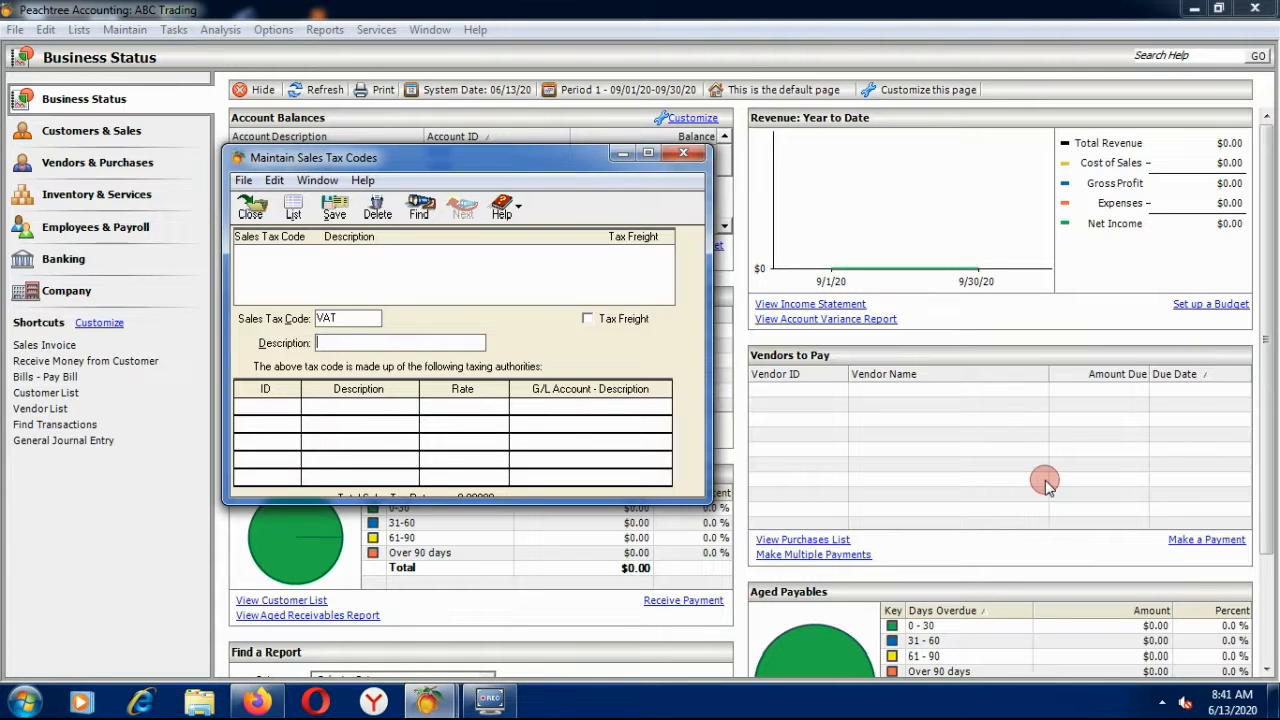
{"action": "type", "text": "VALUE ADDED TAX"}
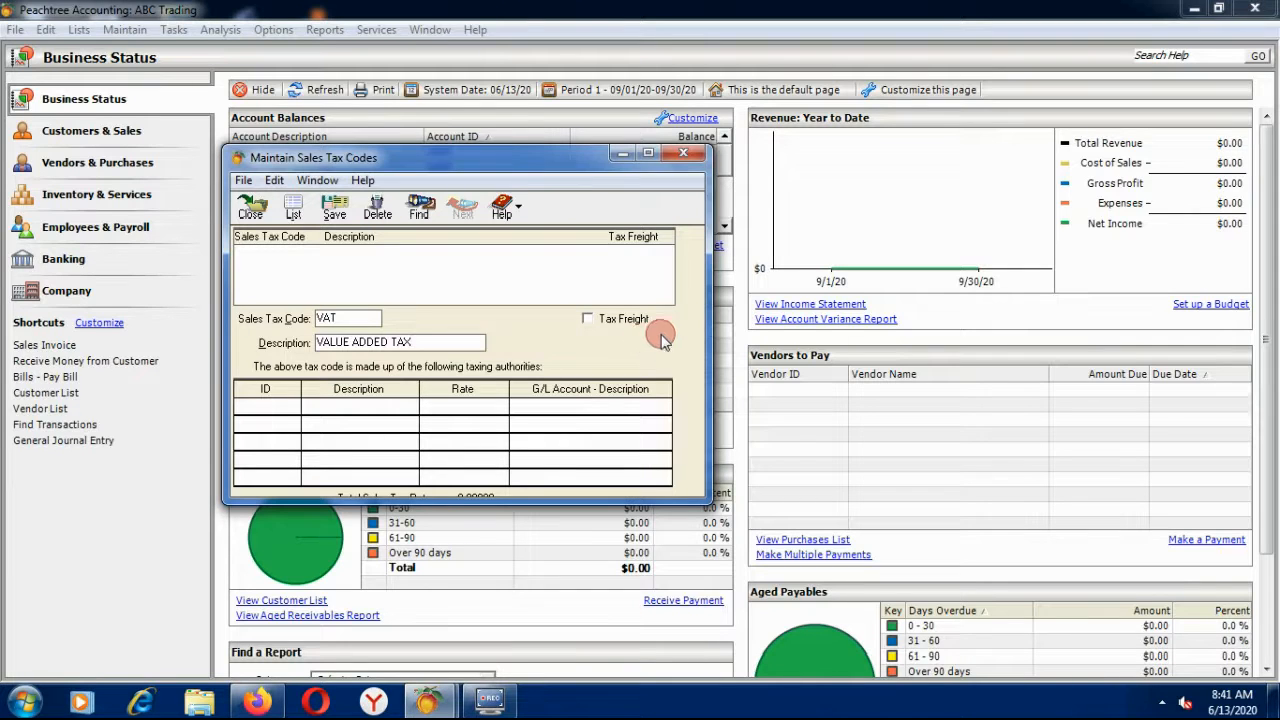
Leave freight untaxed, add authority 001 to the VAT code, then save and close.
{"action": "left_click", "coordinate": [585, 318]}
{"action": "left_click", "coordinate": [586, 320]}
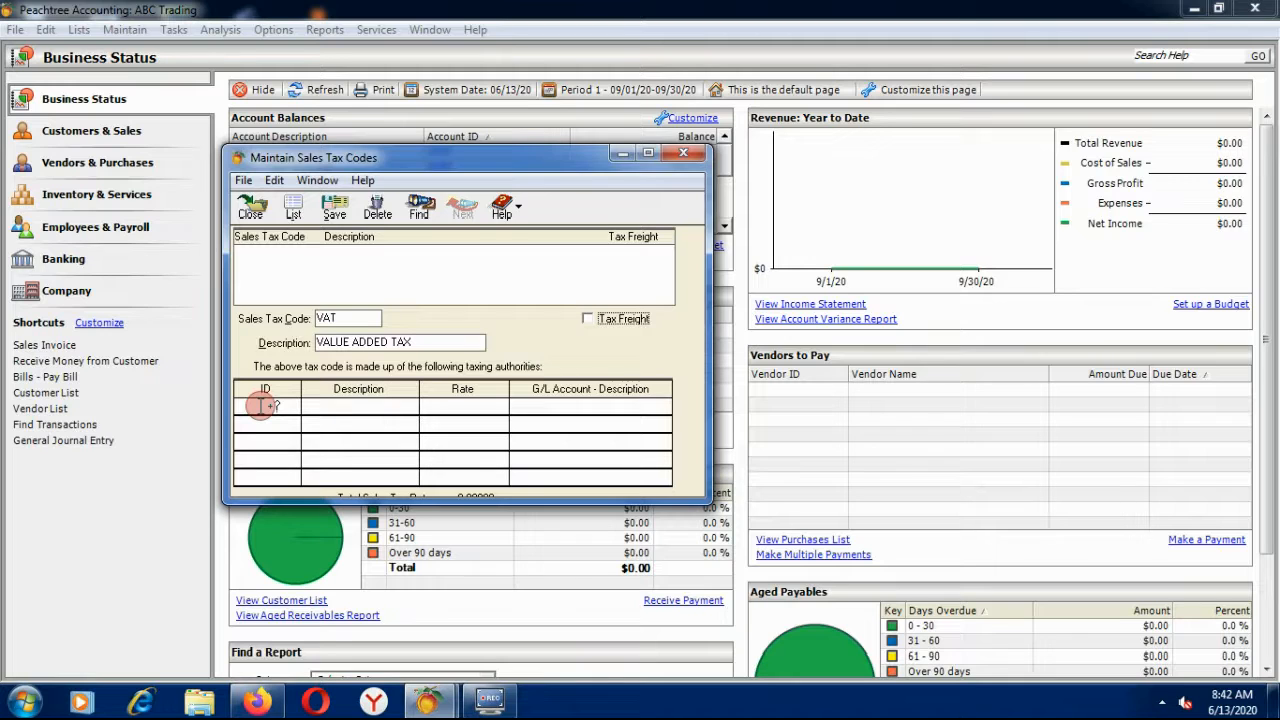
{"action": "left_click", "coordinate": [262, 405]}
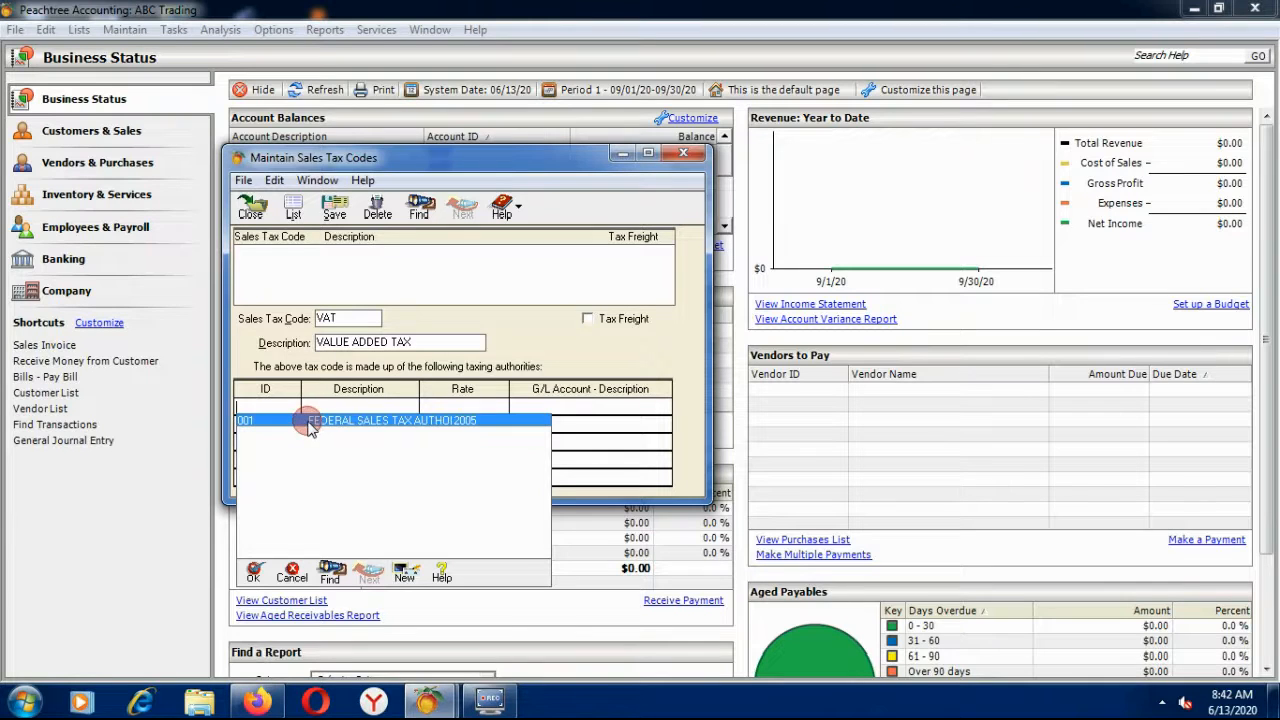
{"action": "double_click", "coordinate": [307, 420]}
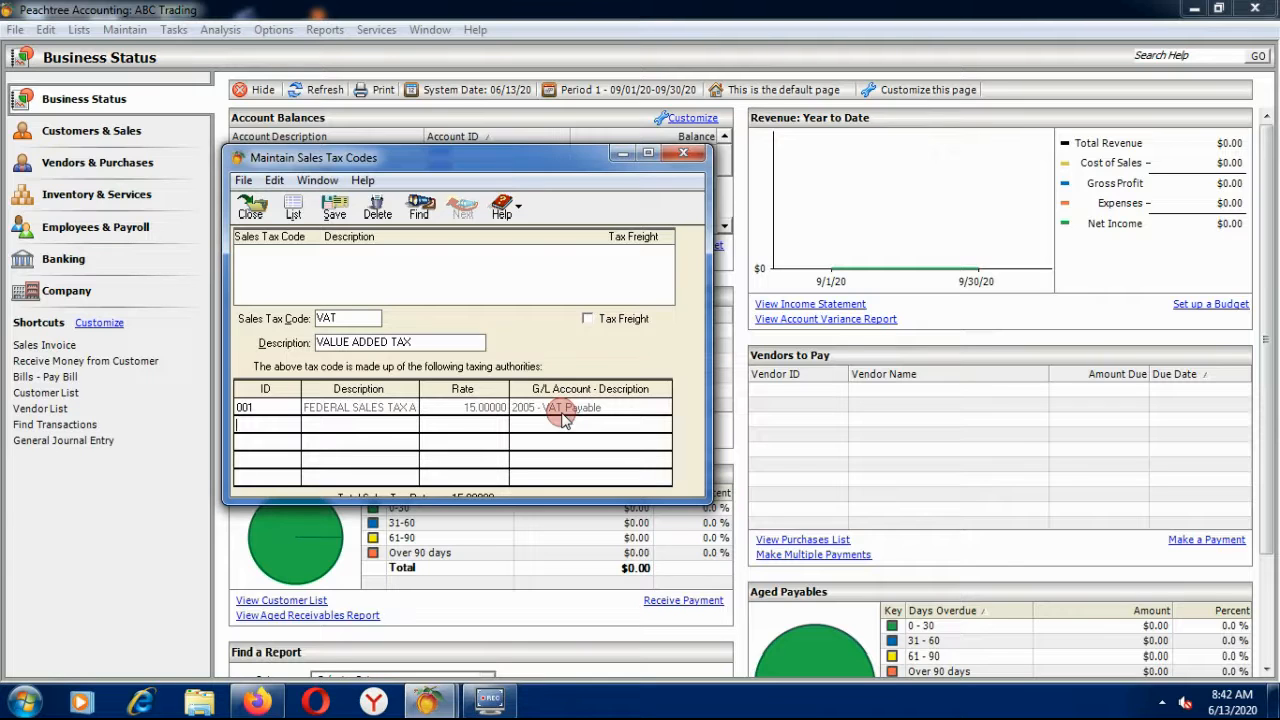
{"action": "left_click", "coordinate": [332, 208]}
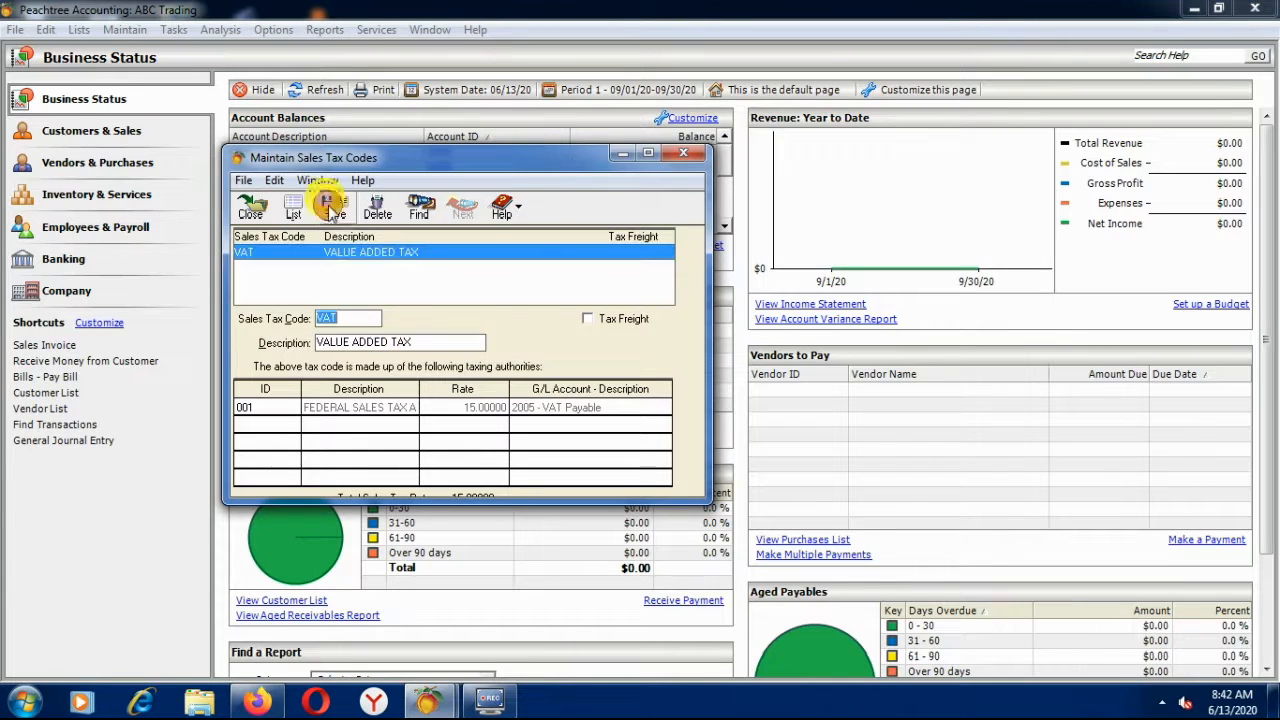
{"action": "left_click", "coordinate": [250, 205]}
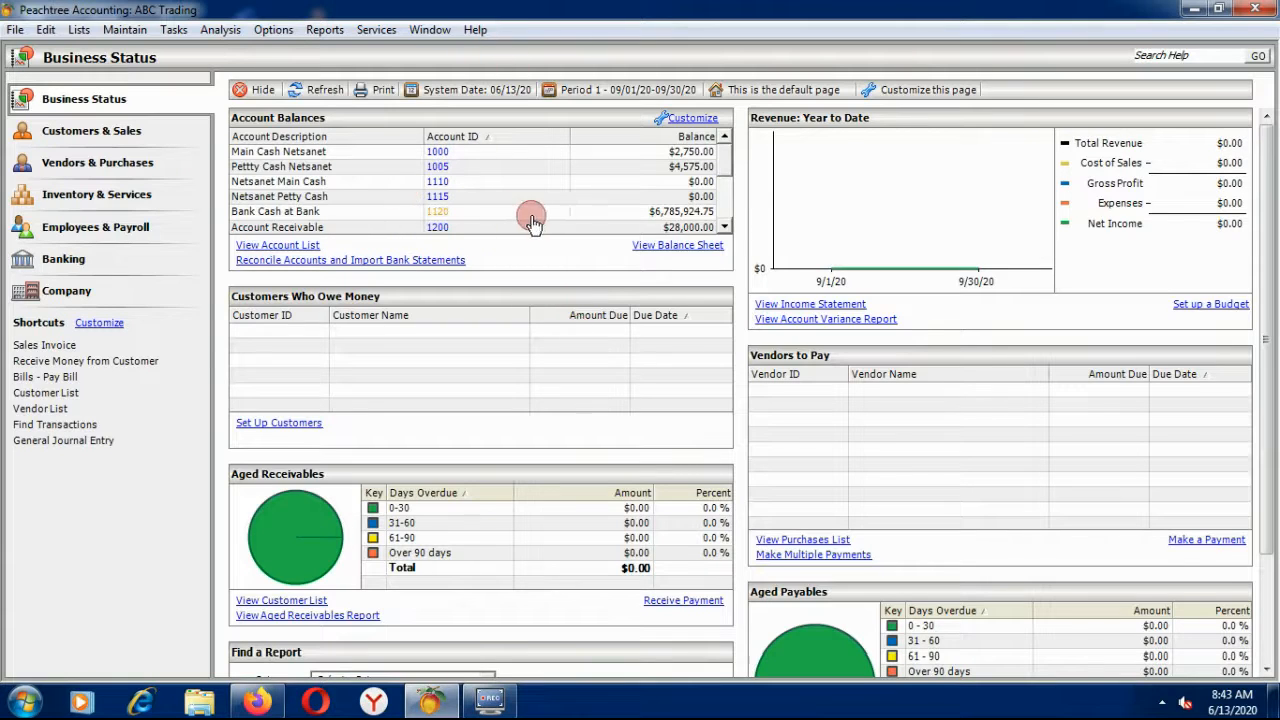
Reopen Sales Tax Authorities and enter ID 002 with description FEDERAL SALES TAX AUTHORITY.
{"action": "left_click", "coordinate": [120, 32]}
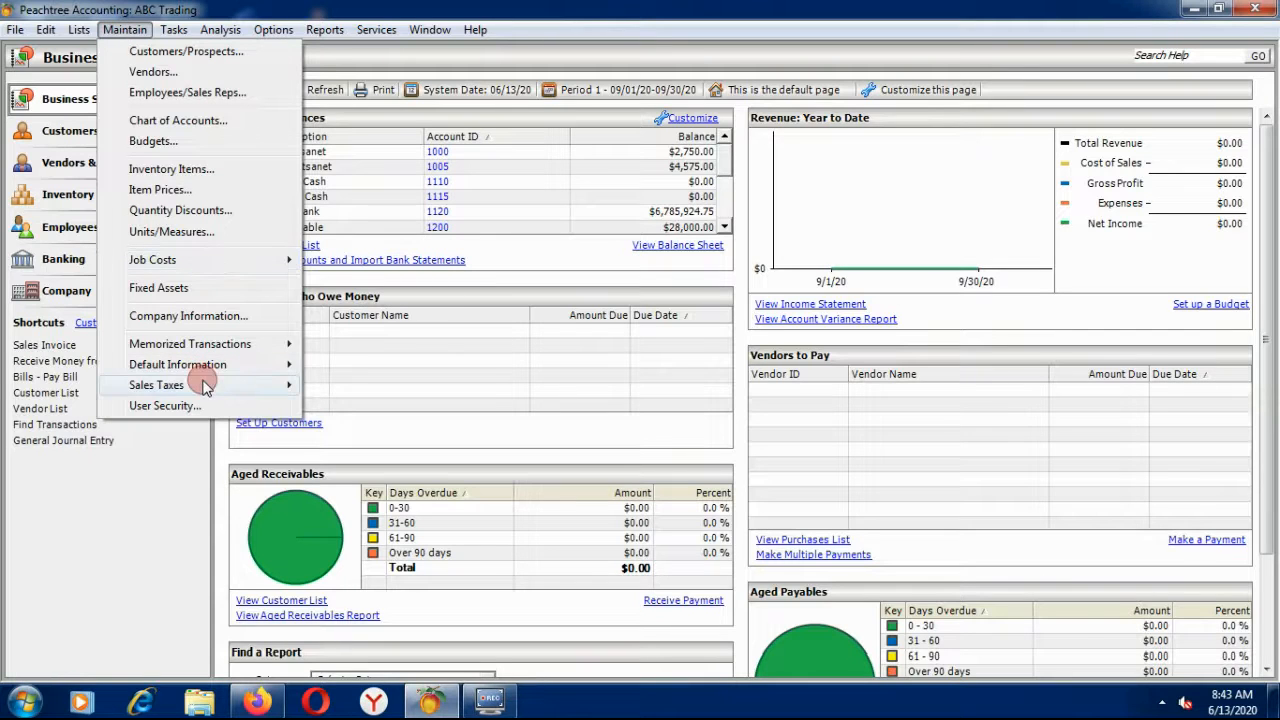
{"action": "mouse_move", "coordinate": [205, 388]}
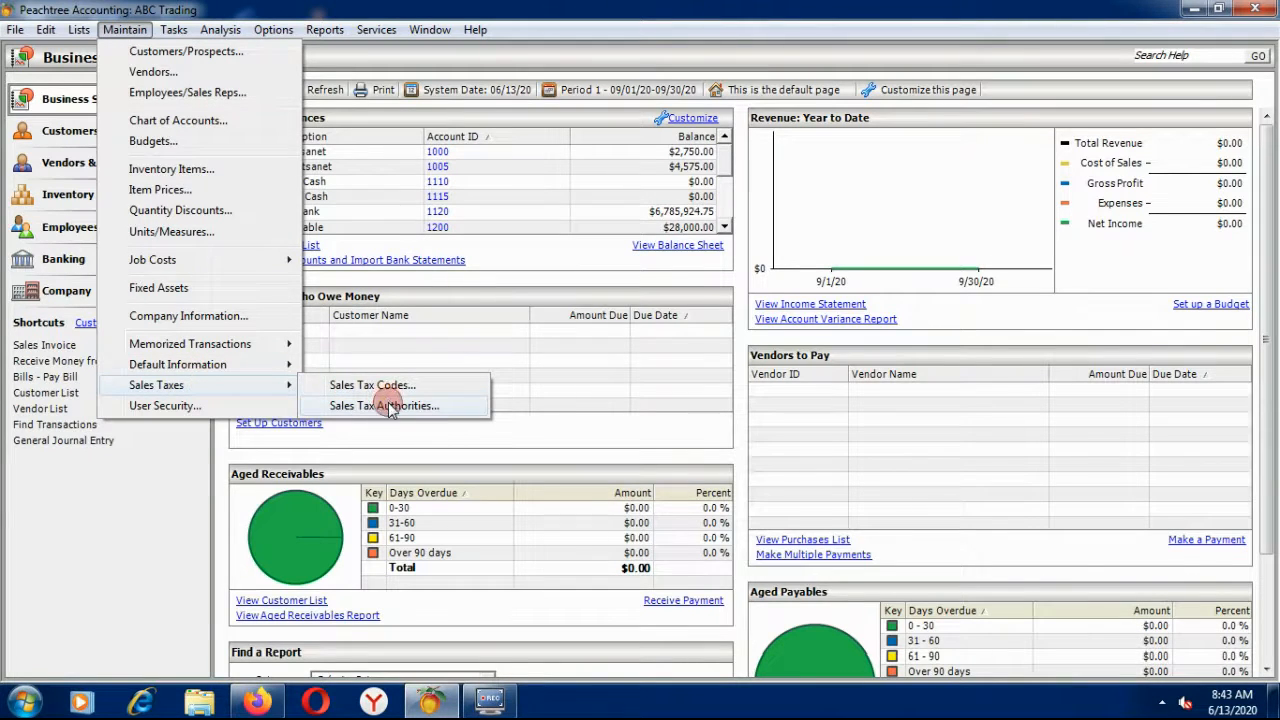
{"action": "left_click", "coordinate": [388, 406]}
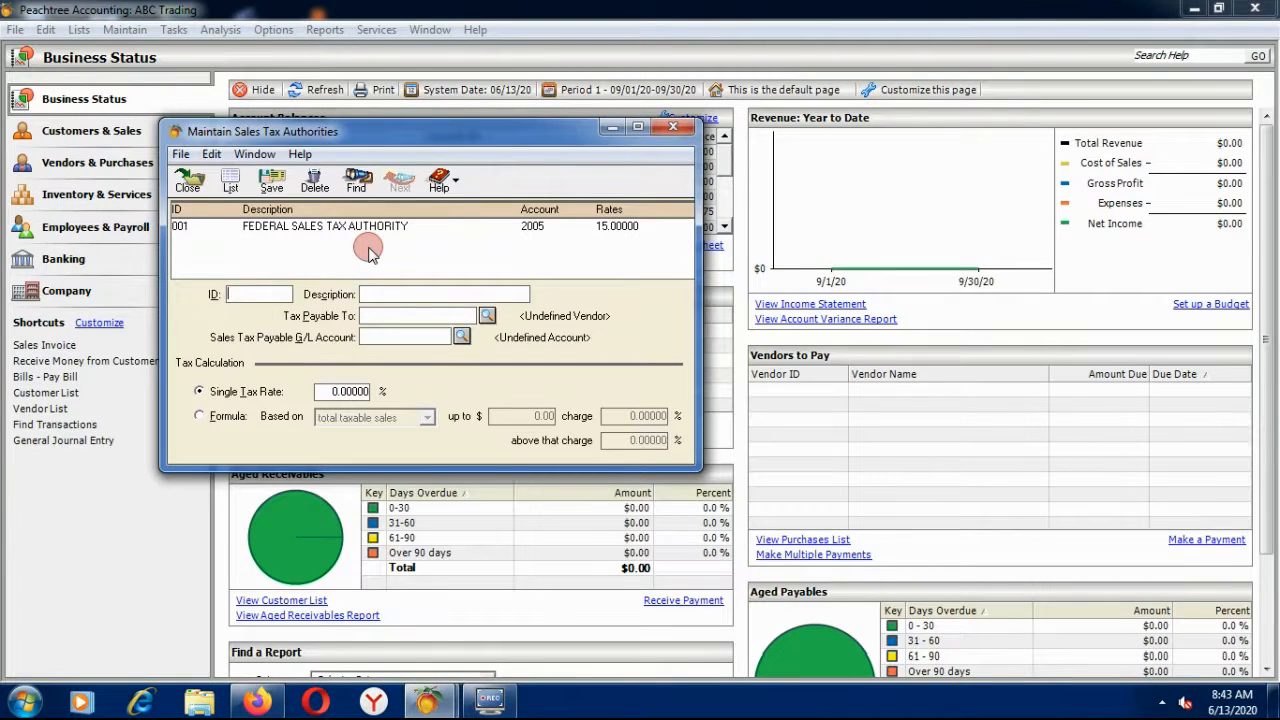
{"action": "type", "text": "002"}
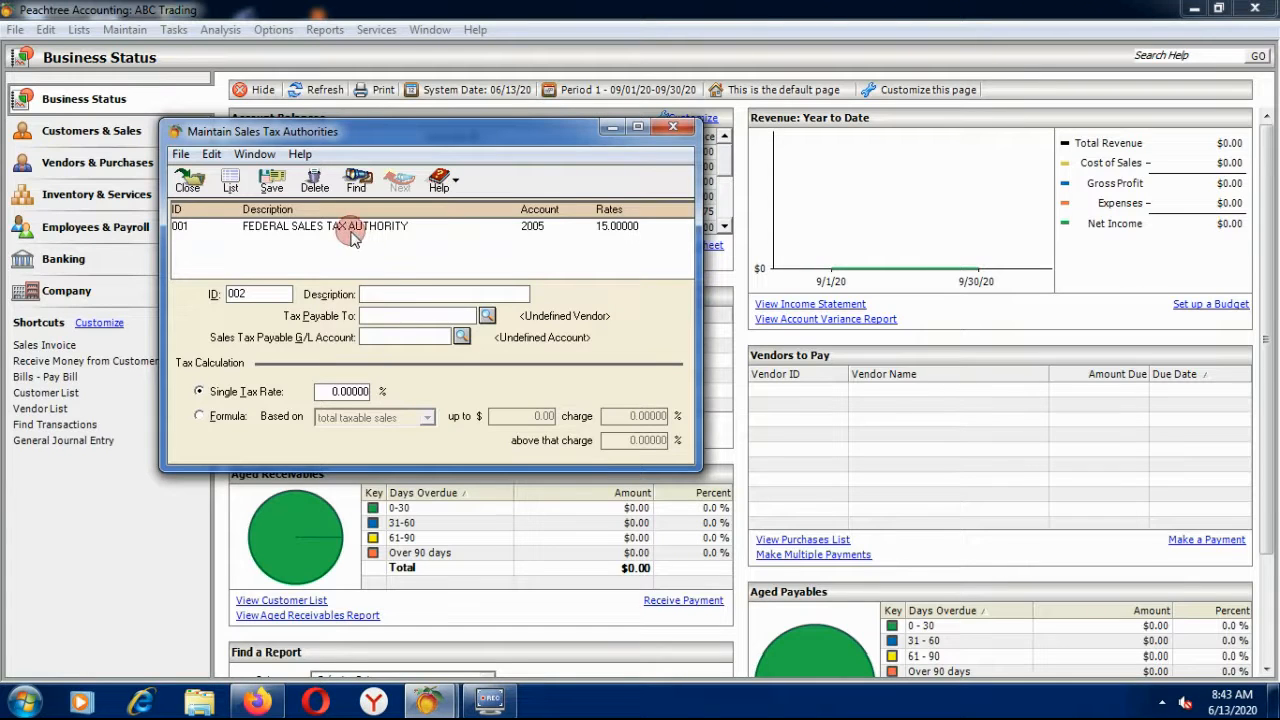
{"action": "left_click", "coordinate": [400, 293]}
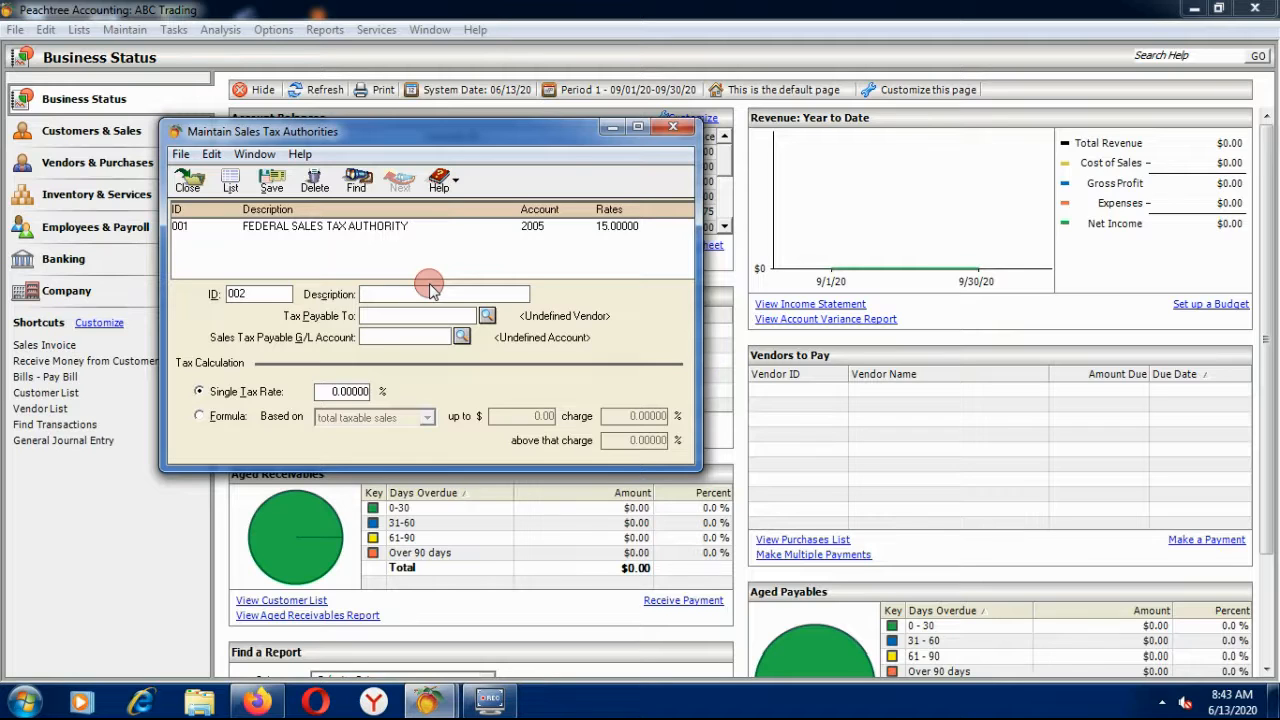
{"action": "type", "text": "F"}
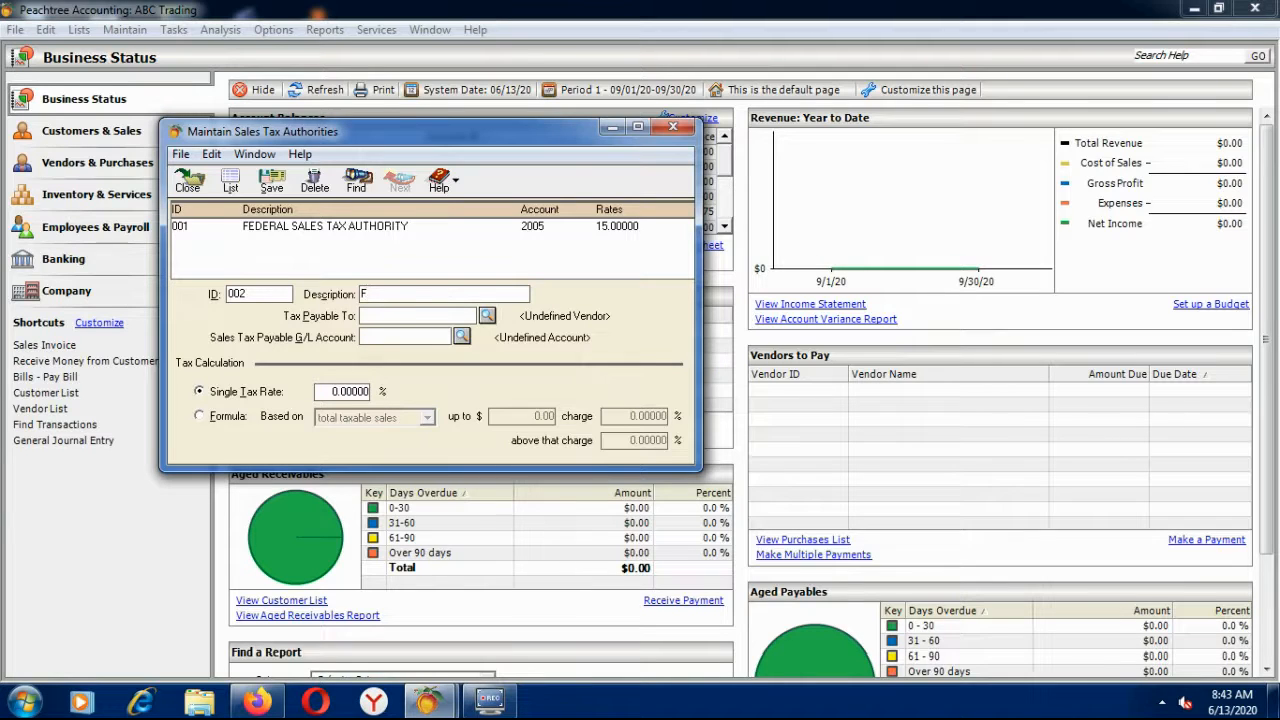
{"action": "left_click", "coordinate": [398, 310]}
{"action": "type", "text": "EDERAL SALES TAX AUTH"}
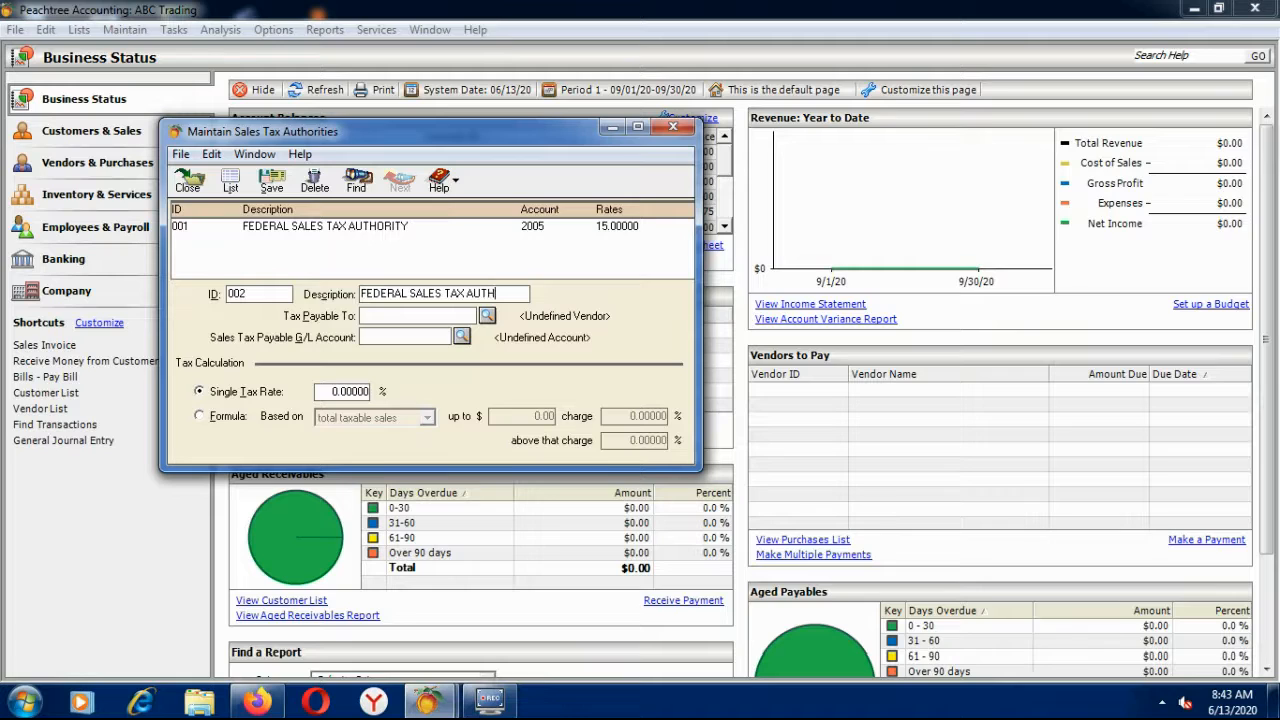
{"action": "type", "text": "ORITY"}
Save authority 002 paying INLAND REVENUE via account 2010 Withholding Tax at a 2% rate.
{"action": "left_click", "coordinate": [487, 316]}
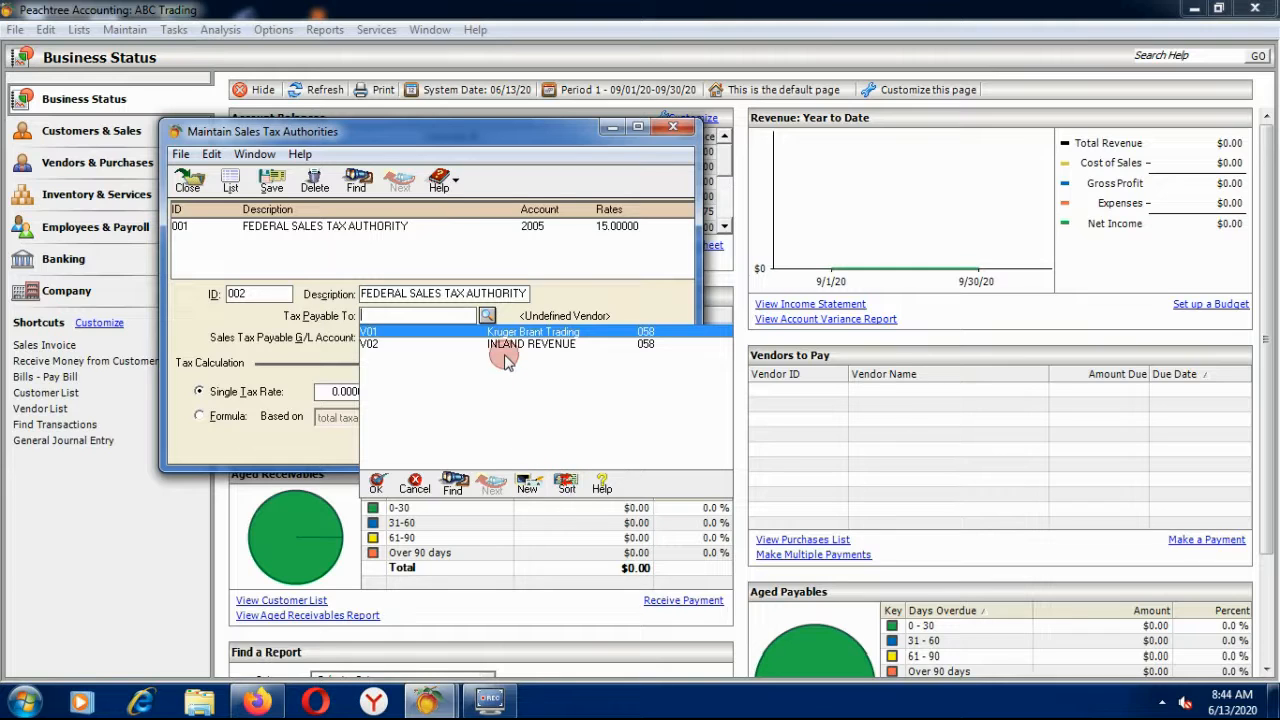
{"action": "double_click", "coordinate": [493, 344]}
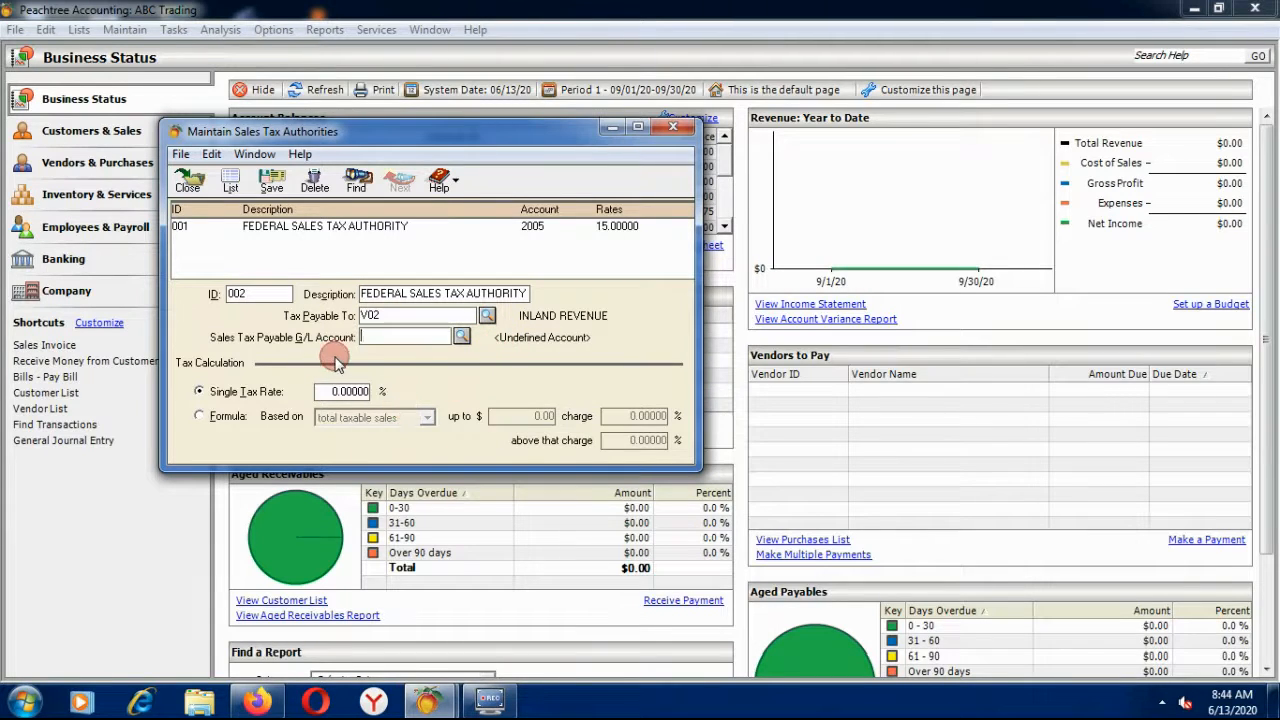
{"action": "left_click", "coordinate": [461, 337]}
{"action": "scroll", "coordinate": [502, 392], "scroll_direction": "down", "scroll_amount": 2}
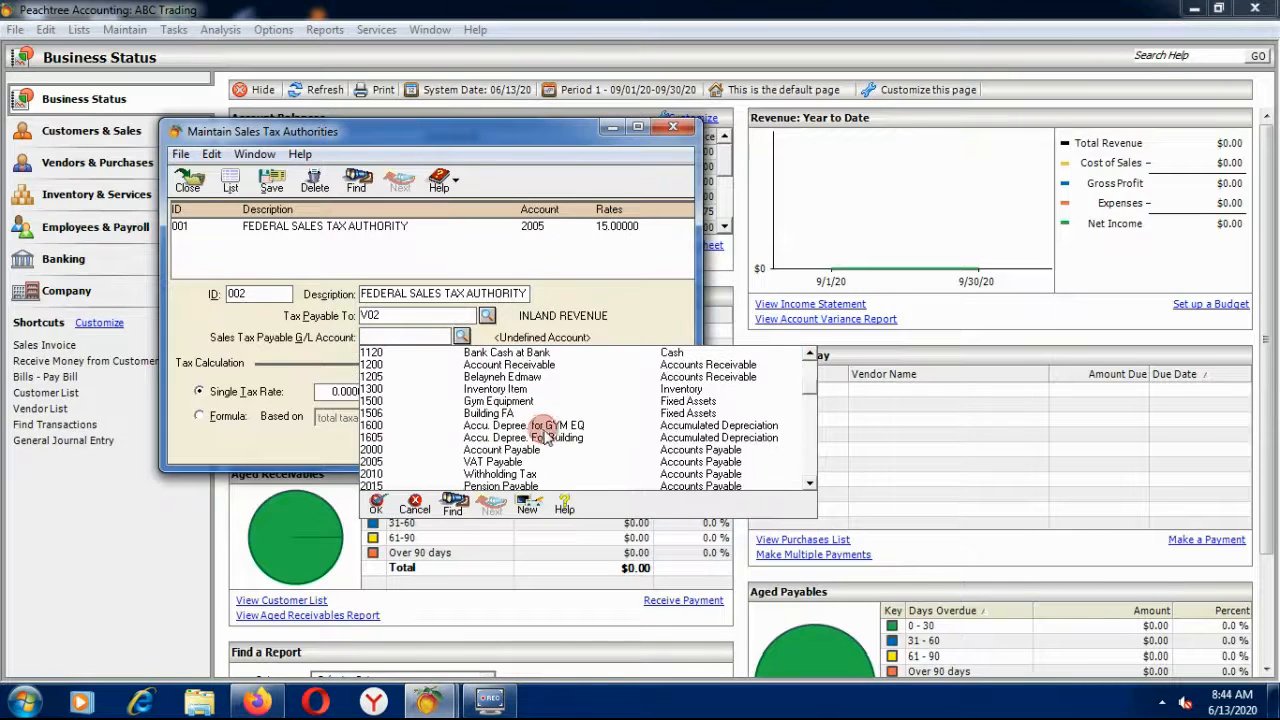
{"action": "scroll", "coordinate": [591, 456], "scroll_direction": "down", "scroll_amount": 1}
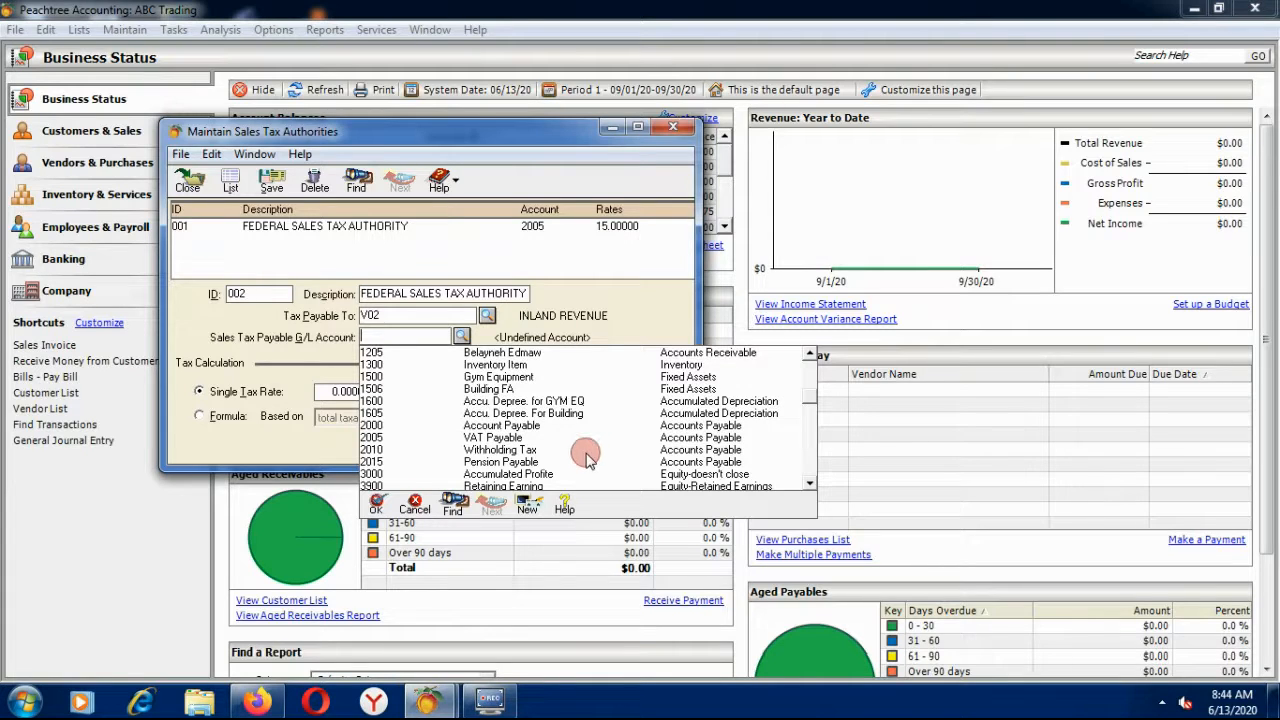
{"action": "double_click", "coordinate": [482, 451]}
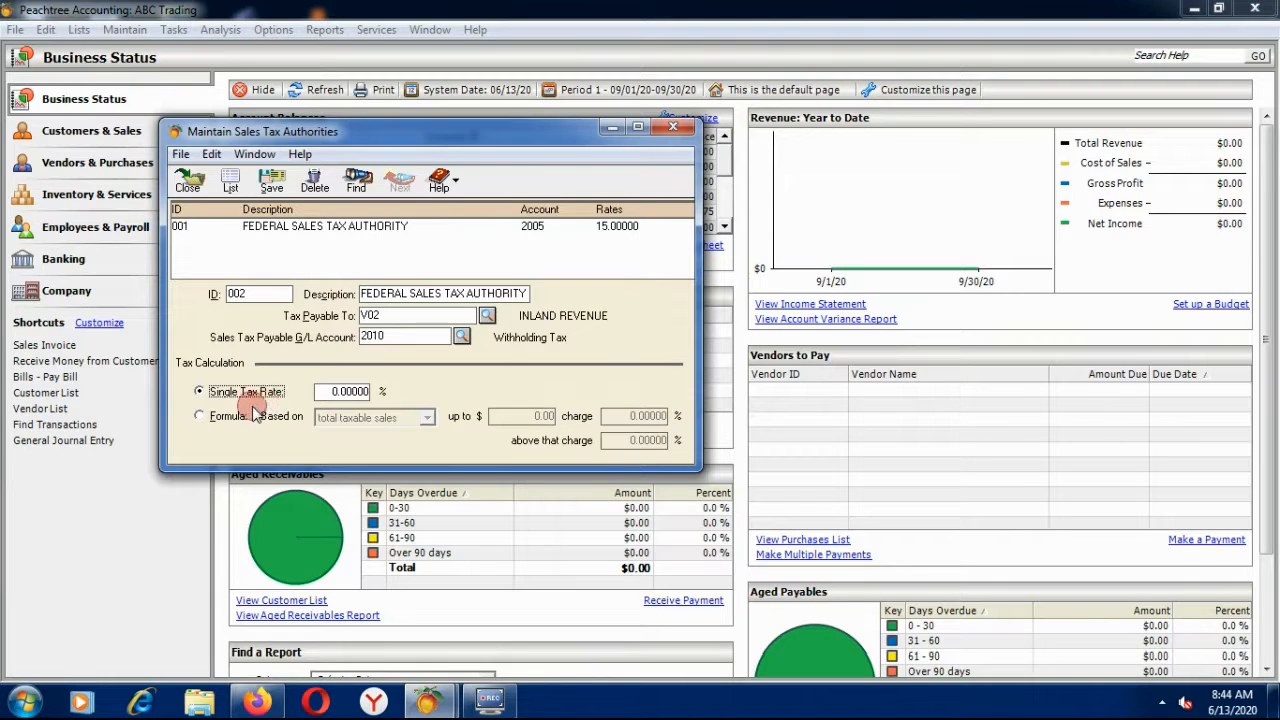
{"action": "left_click_drag", "start_coordinate": [318, 392], "coordinate": [398, 395]}
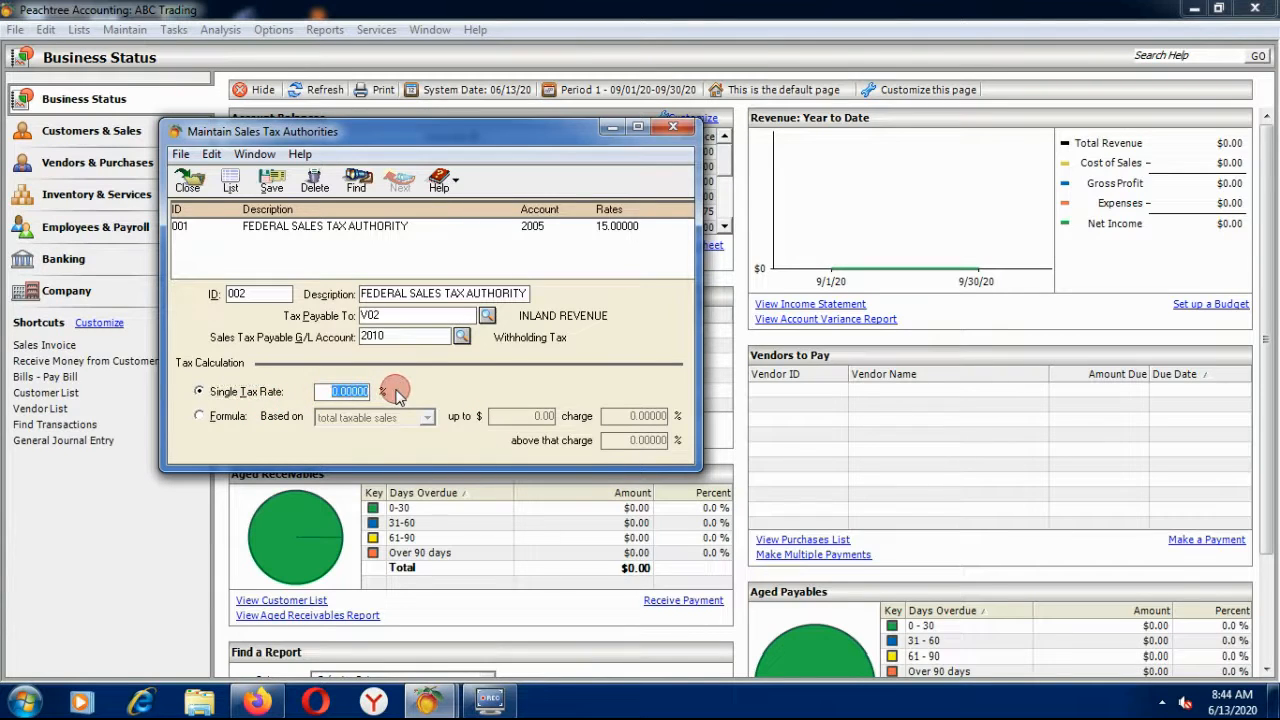
{"action": "type", "text": "2"}
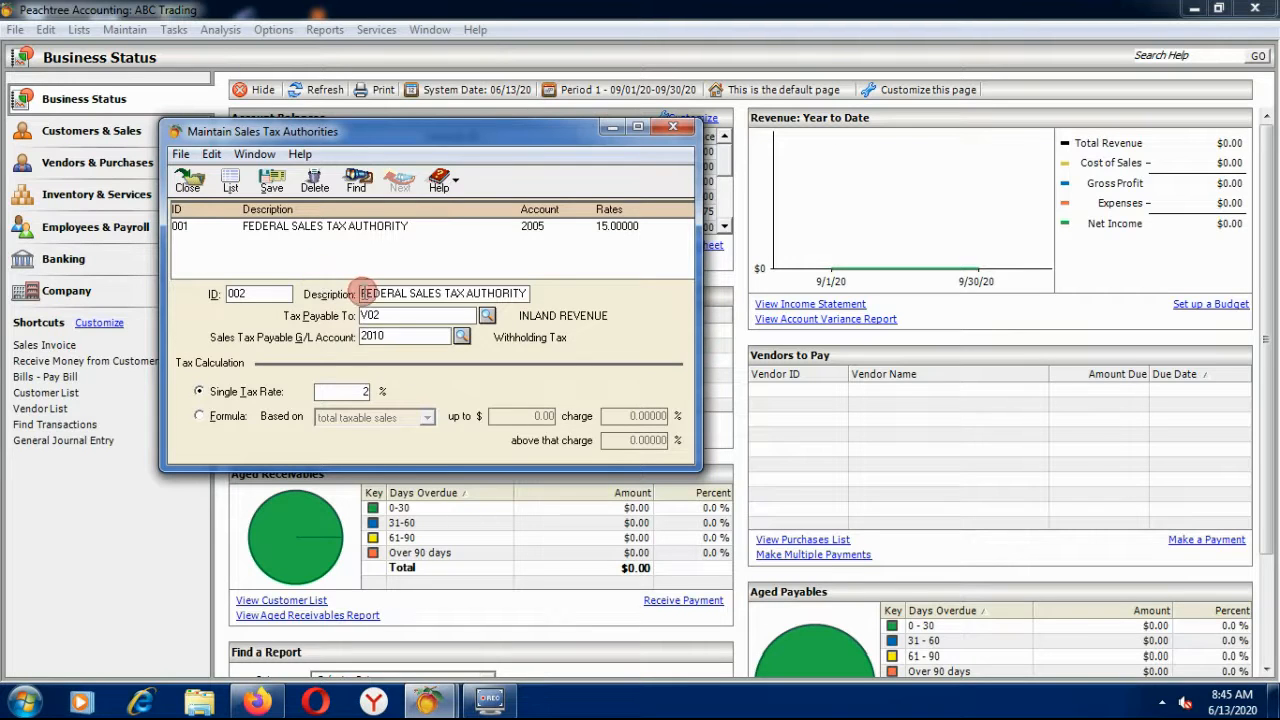
{"action": "left_click", "coordinate": [272, 183]}
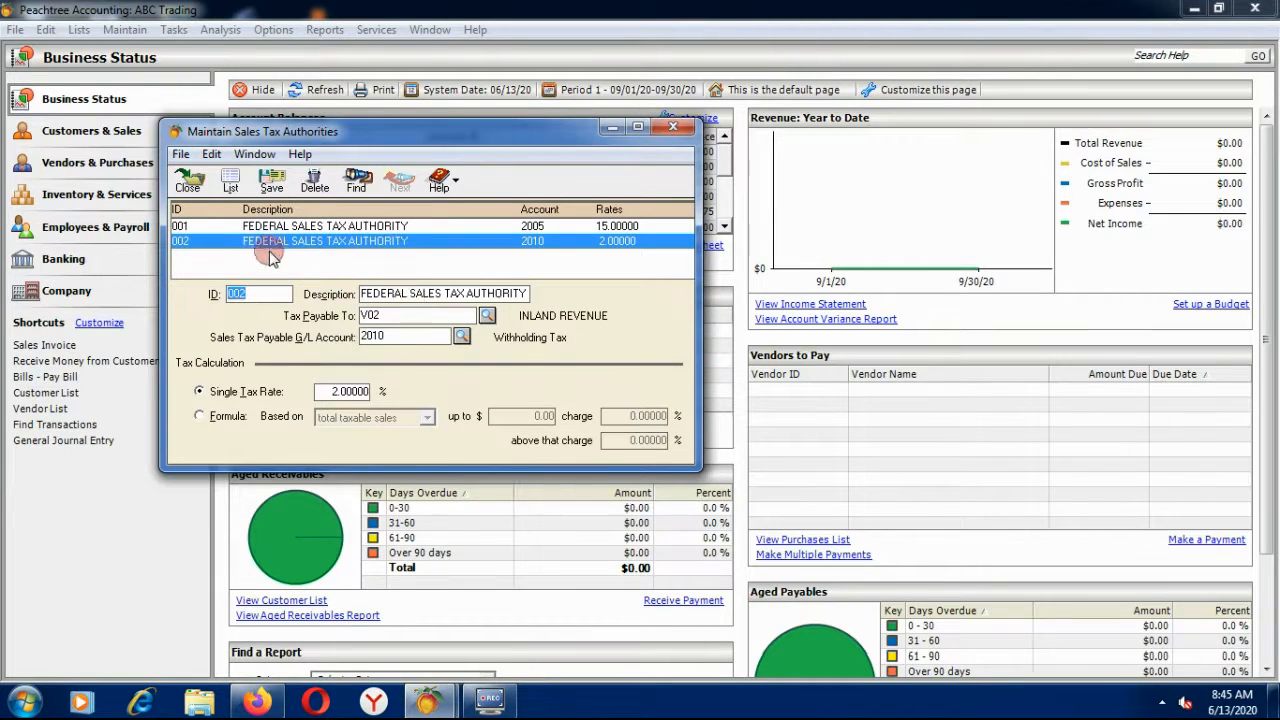
{"action": "left_click", "coordinate": [189, 183]}
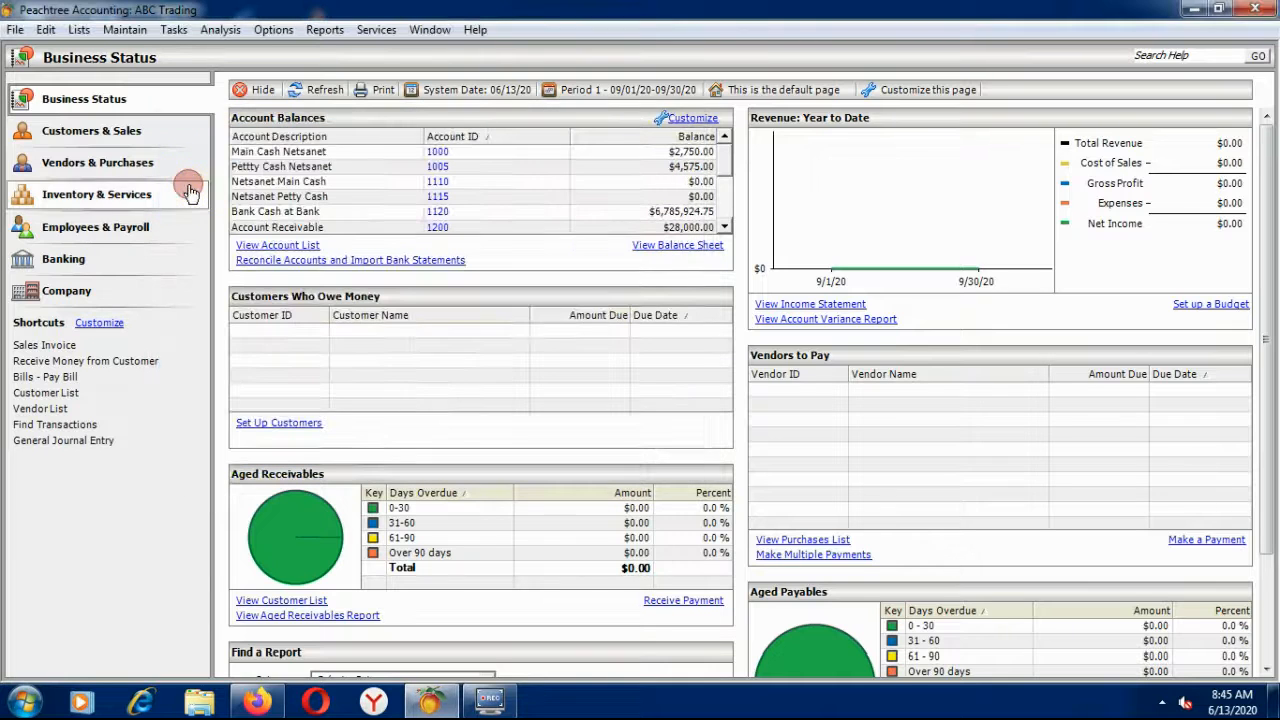
Create tax code WHT, 'WITHHOLDING TAX', using authority 002, and save it.
{"action": "left_click", "coordinate": [142, 35]}
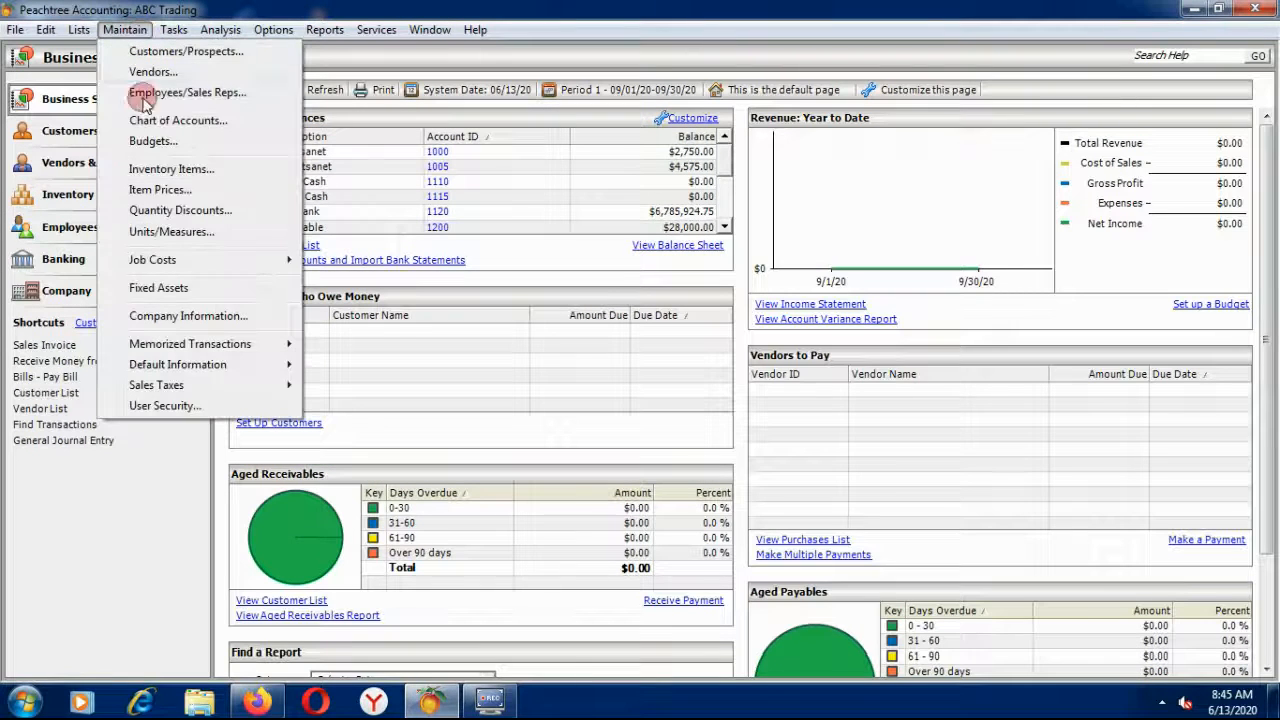
{"action": "left_click", "coordinate": [276, 387]}
{"action": "left_click", "coordinate": [337, 387]}
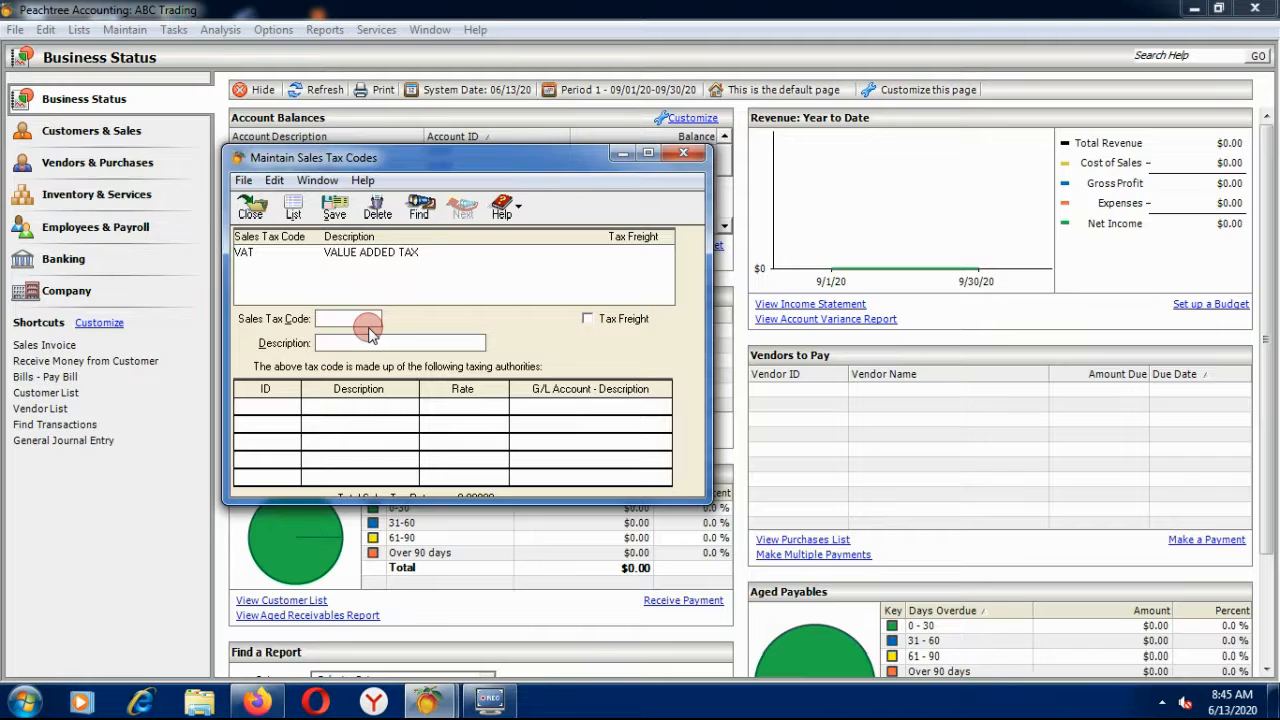
{"action": "type", "text": "WHT"}
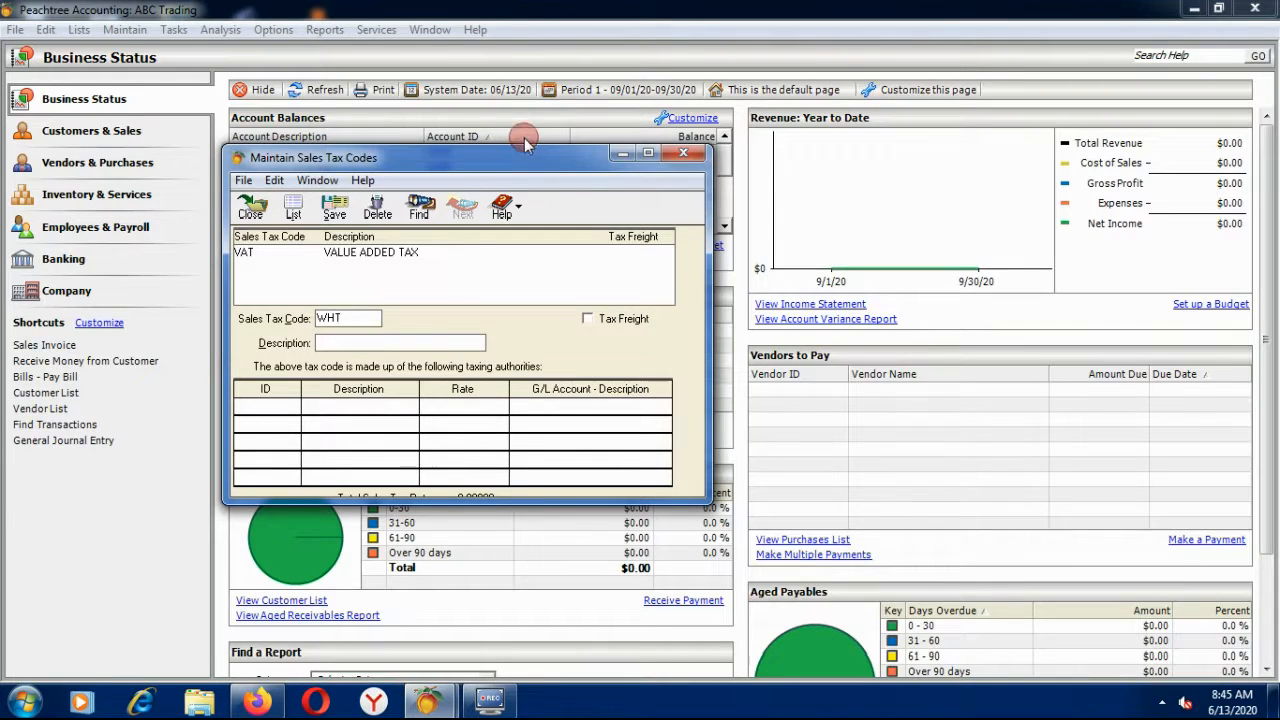
{"action": "left_click", "coordinate": [388, 341]}
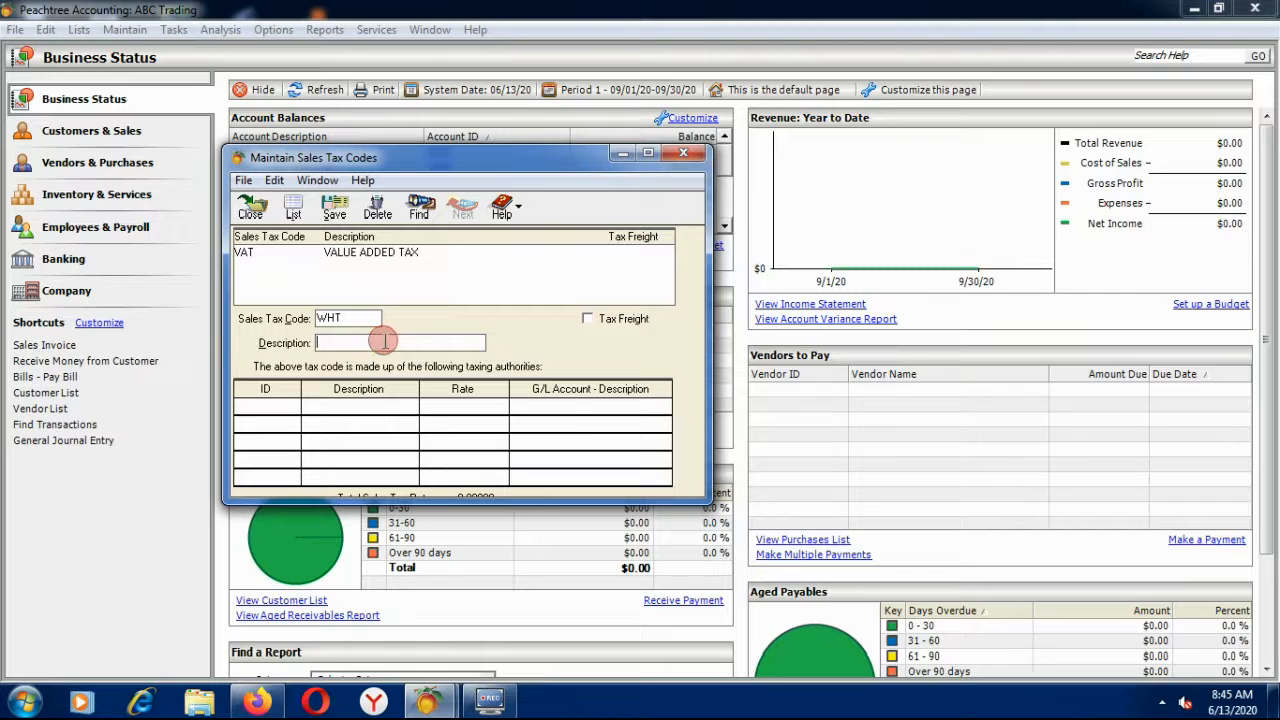
{"action": "type", "text": "WITHH"}
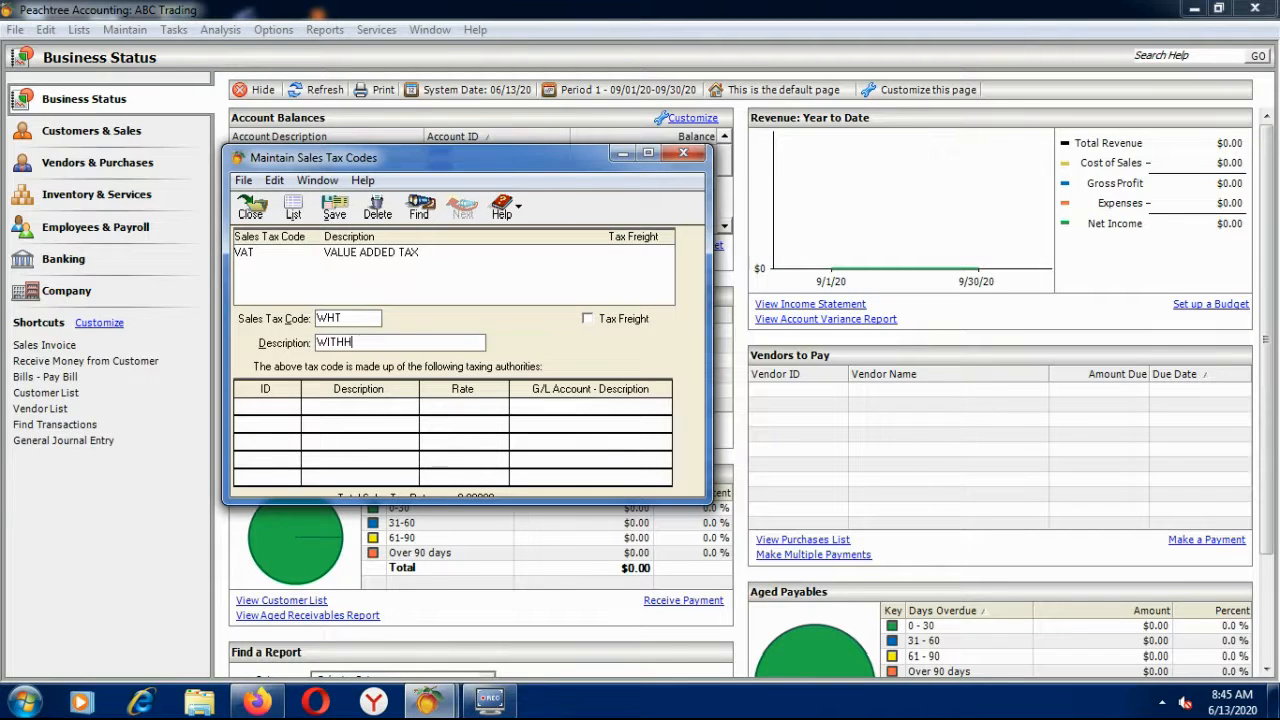
{"action": "type", "text": "OLDING TAX"}
{"action": "left_click", "coordinate": [262, 405]}
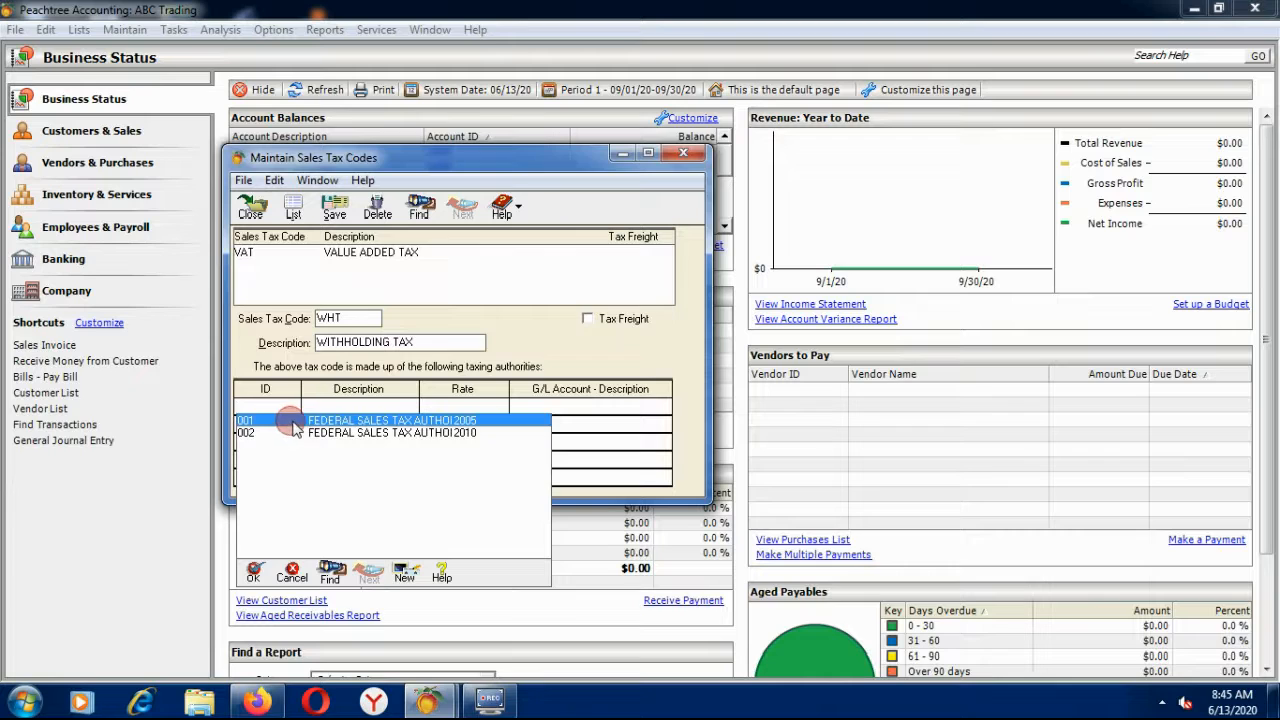
{"action": "double_click", "coordinate": [312, 437]}
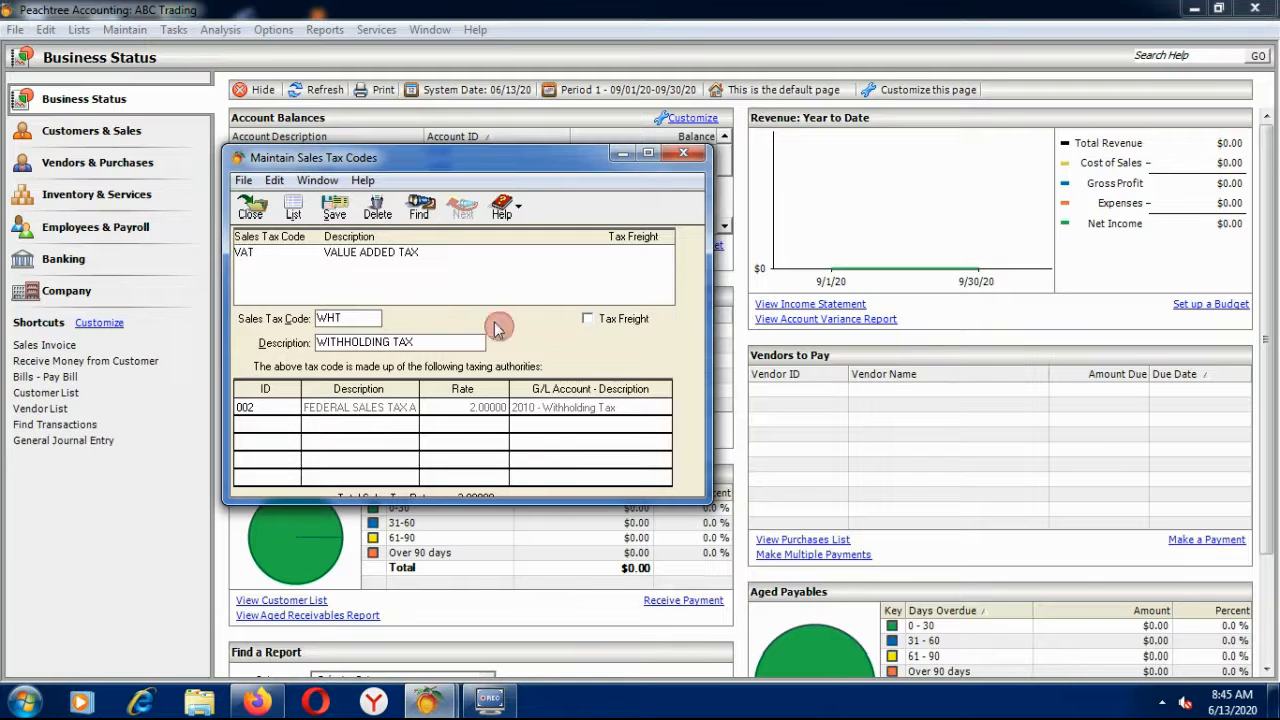
{"action": "left_click", "coordinate": [334, 208]}
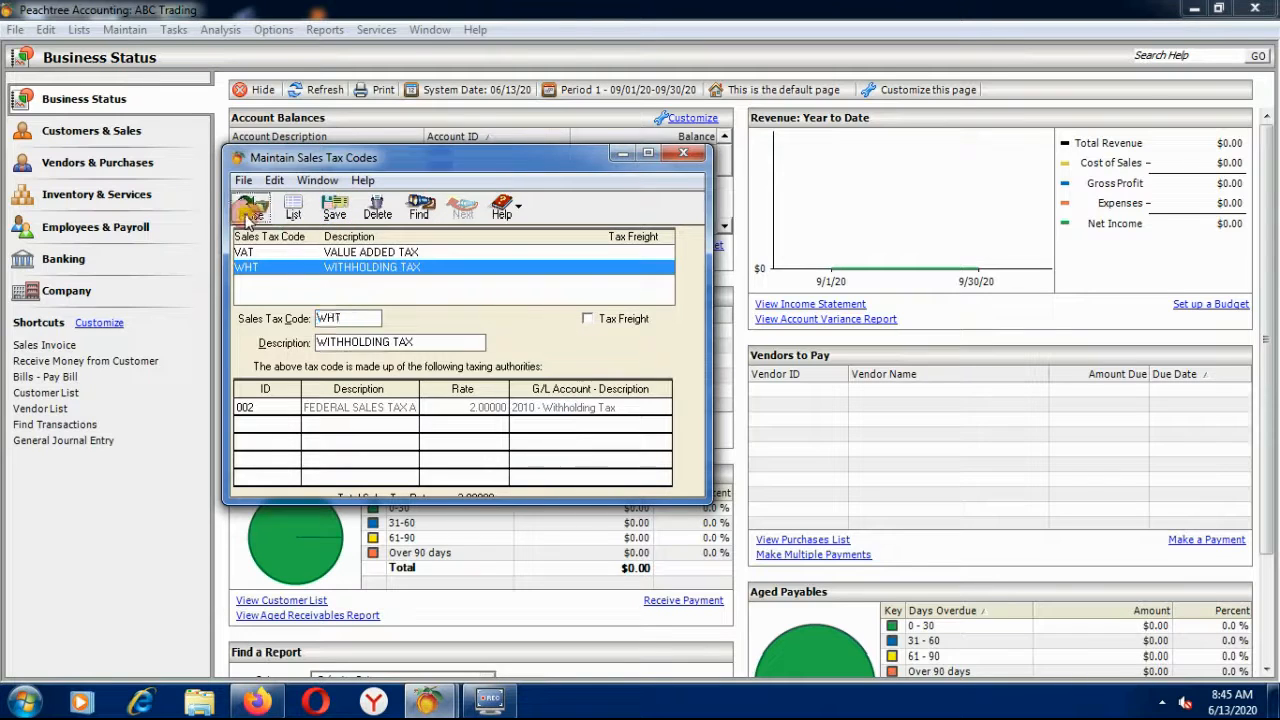
{"action": "left_click", "coordinate": [250, 208]}
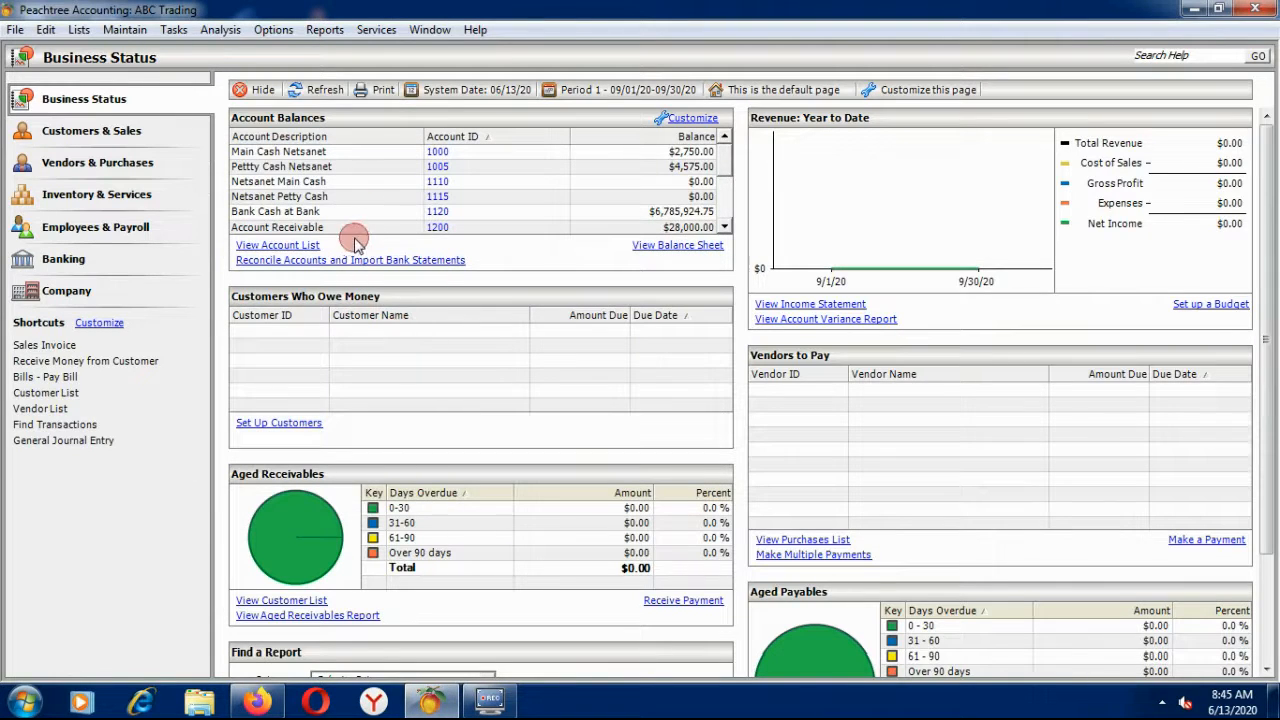
Open the Accounts Receivable Sales Tax Codes report showing VAT at 15% and WHT at 2%.
{"action": "left_click", "coordinate": [318, 34]}
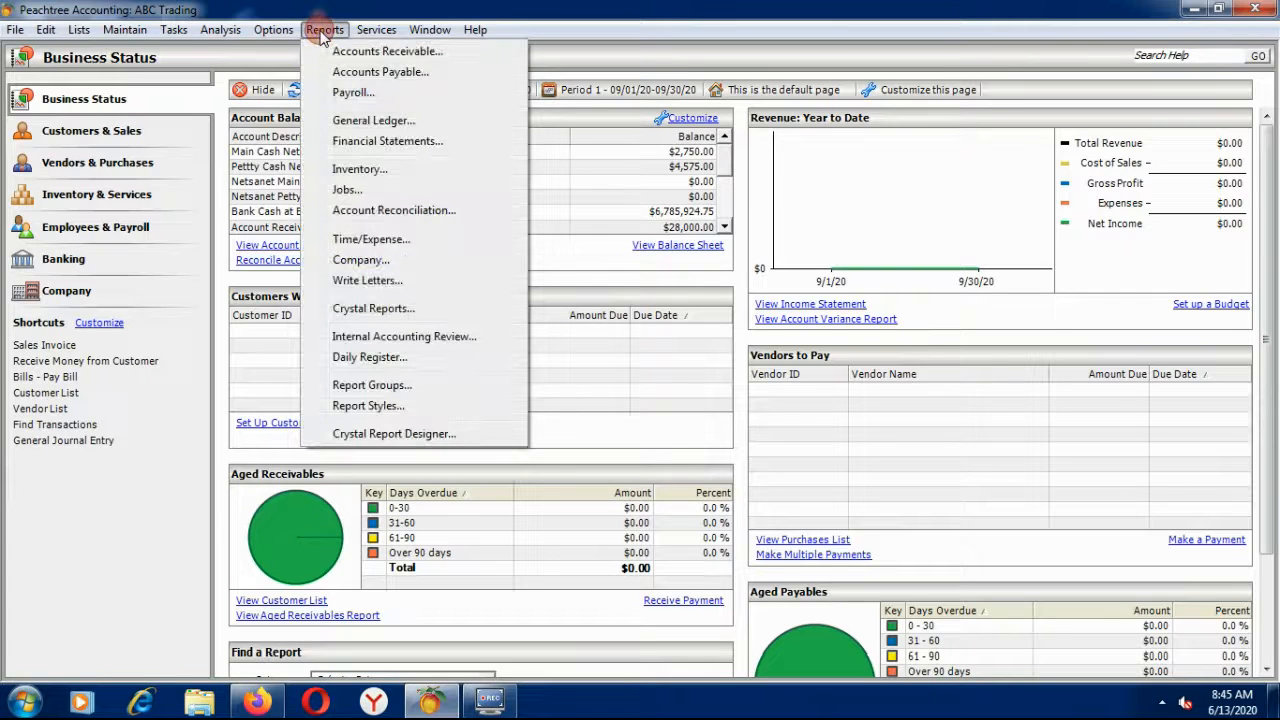
{"action": "left_click", "coordinate": [346, 49]}
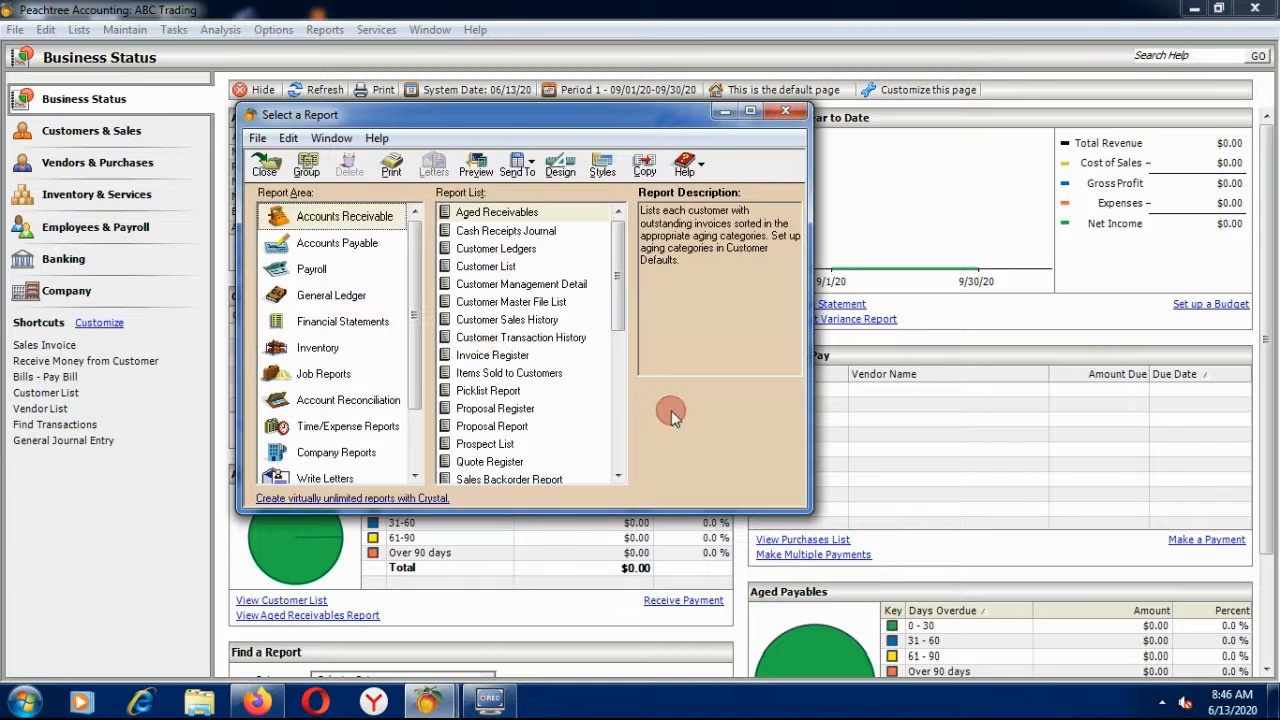
{"action": "left_click", "coordinate": [619, 476]}
{"action": "left_click", "coordinate": [619, 476]}
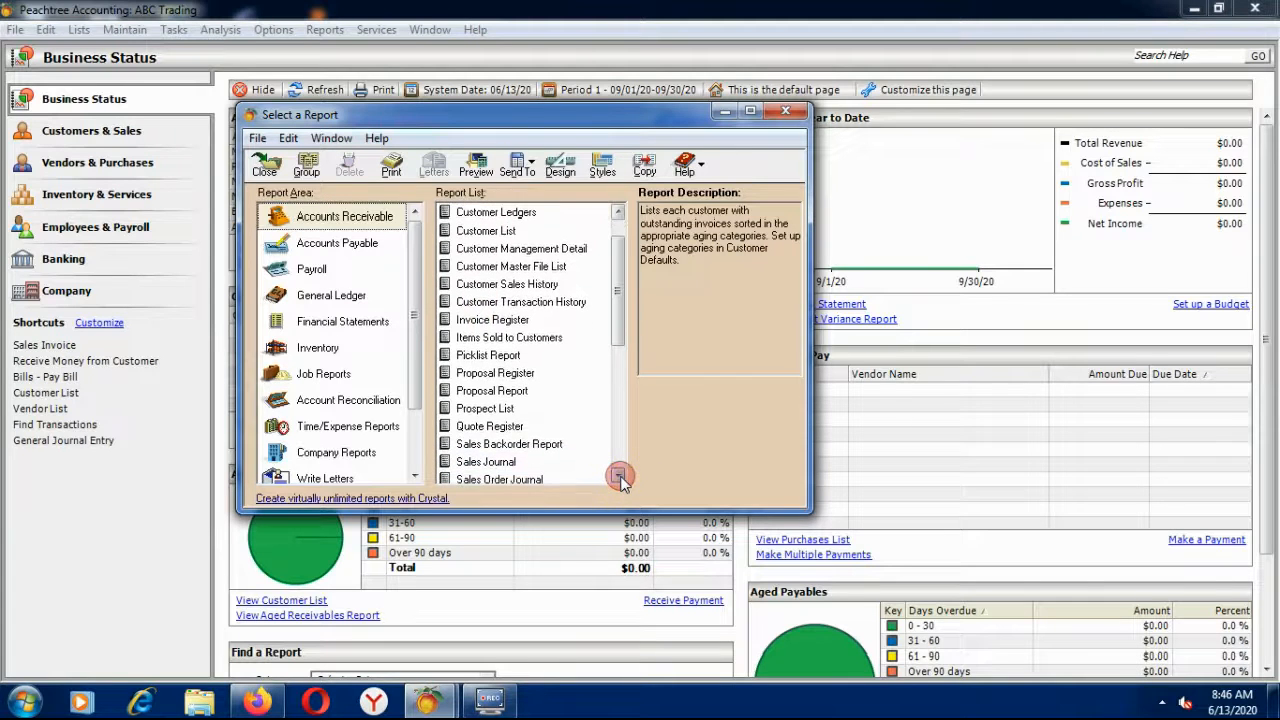
{"action": "left_click", "coordinate": [619, 476]}
{"action": "left_click", "coordinate": [619, 476]}
{"action": "left_click", "coordinate": [619, 476]}
{"action": "left_click", "coordinate": [619, 476]}
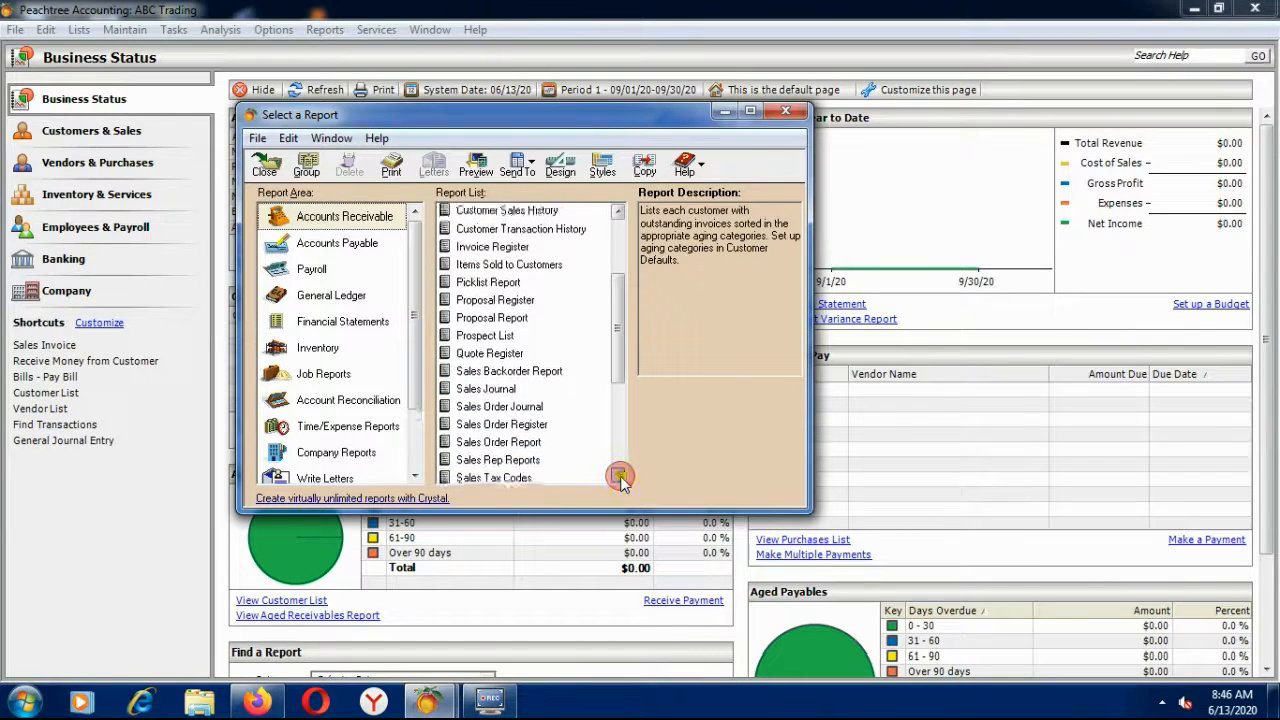
{"action": "left_click", "coordinate": [619, 476]}
{"action": "left_click", "coordinate": [478, 462]}
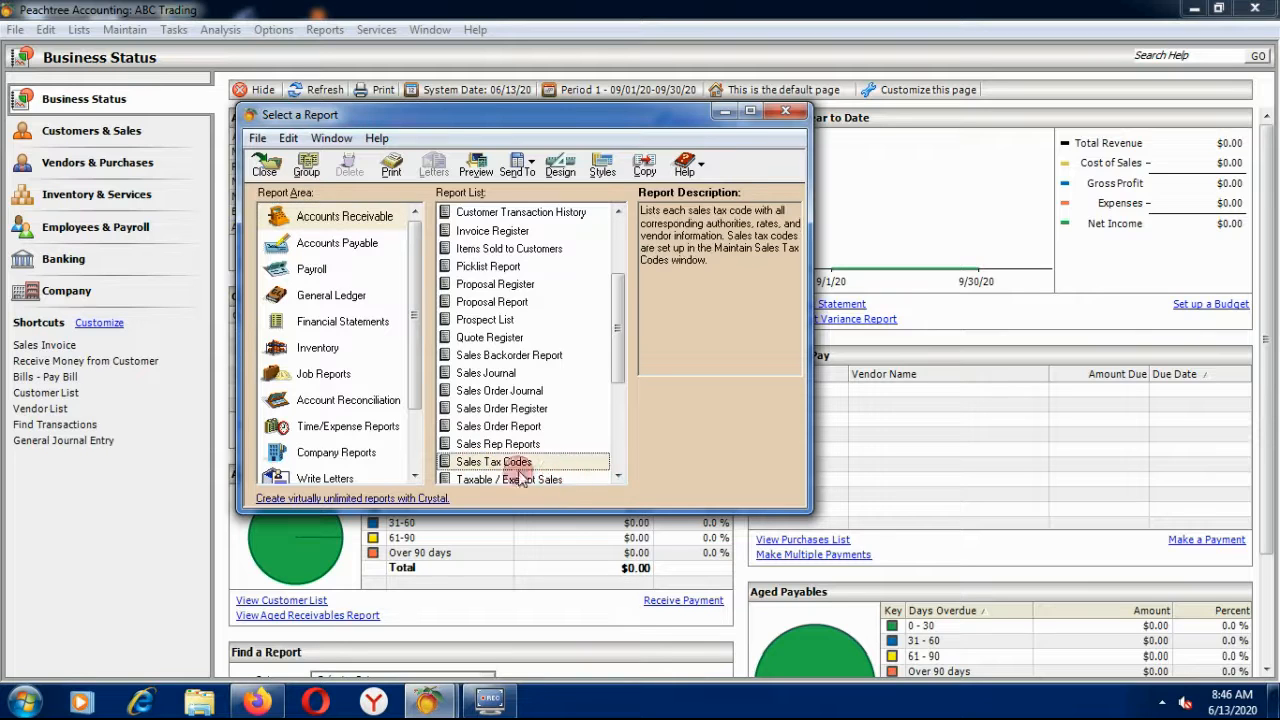
{"action": "double_click", "coordinate": [496, 464]}
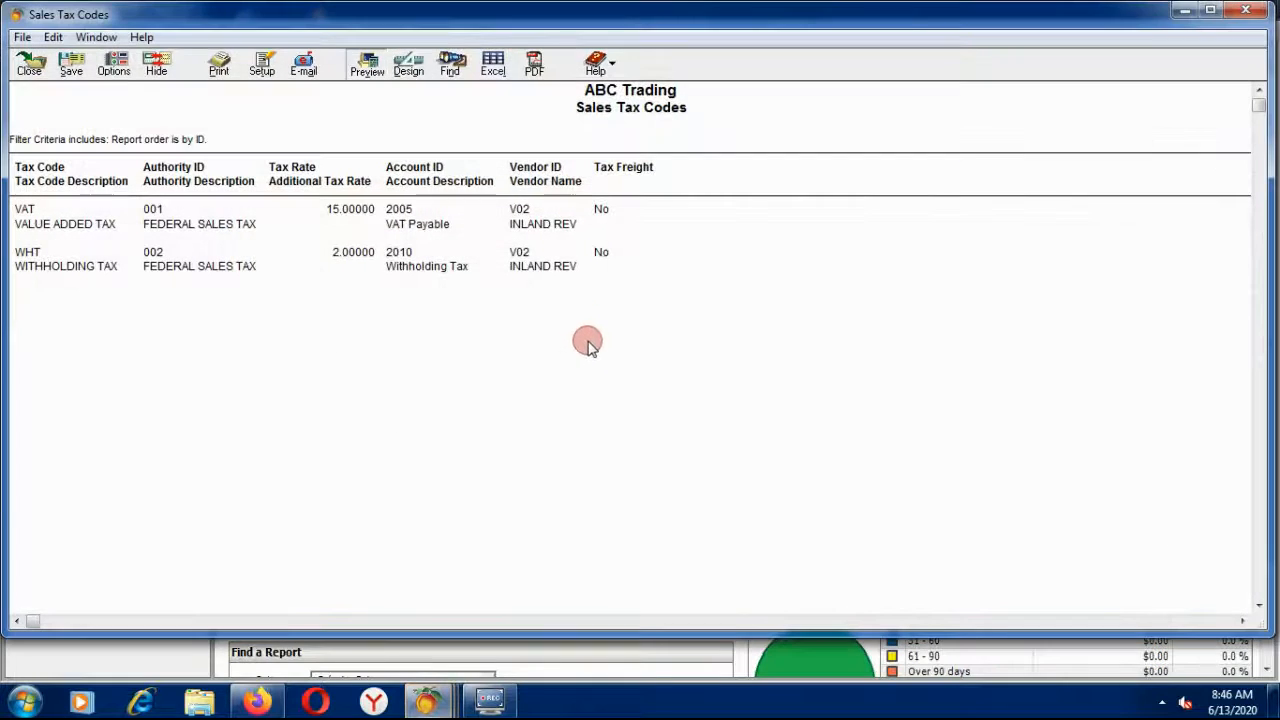